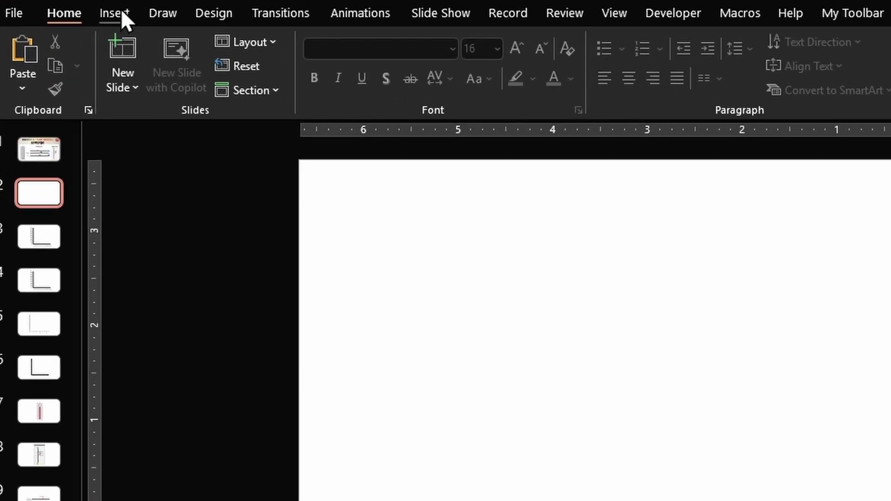
# Step: Insert an X Y (Scatter) chart titled Y-Values on blank slide 2
pyautogui.click(67, 30)
pyautogui.click(604, 55)
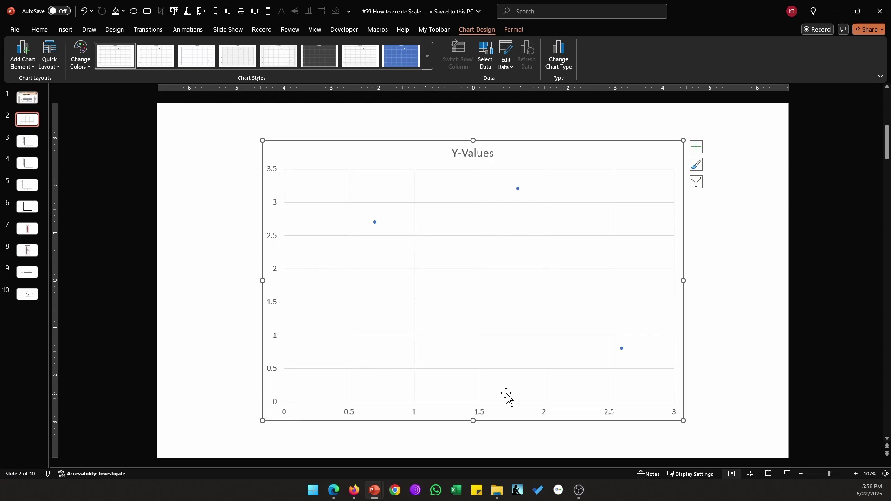
# Step: Set the vertical axis maximum to 100 and its minor unit to 1
pyautogui.click(279, 179)
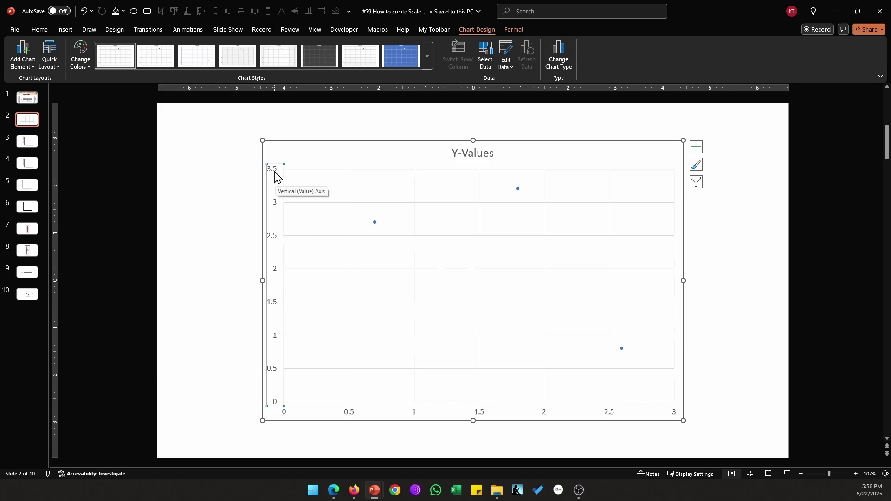
pyautogui.doubleClick(276, 175)
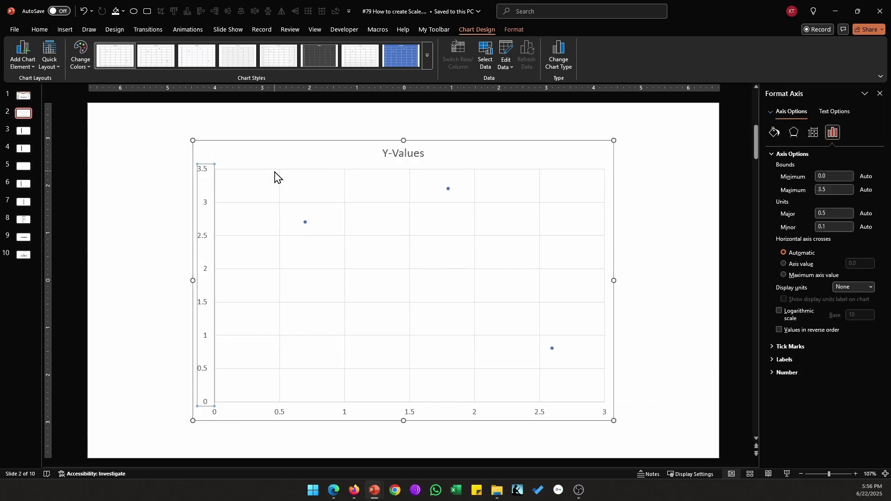
pyautogui.click(830, 188)
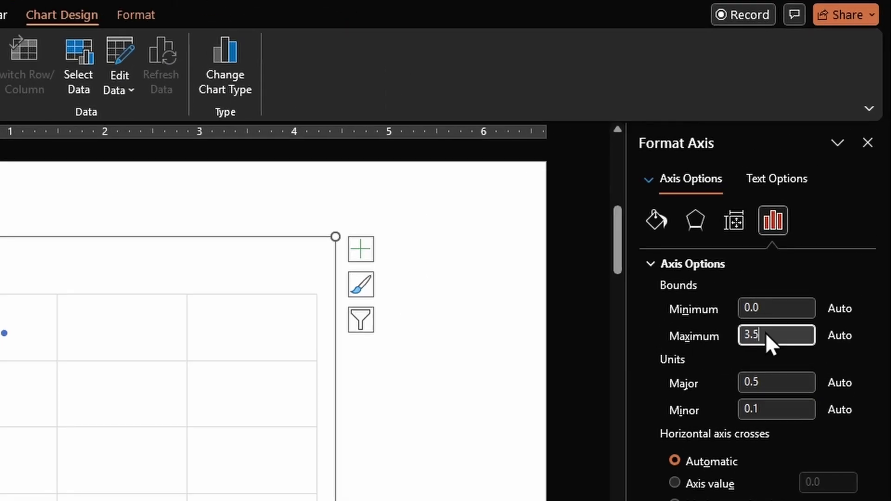
pyautogui.write('100')
pyautogui.doubleClick(764, 415)
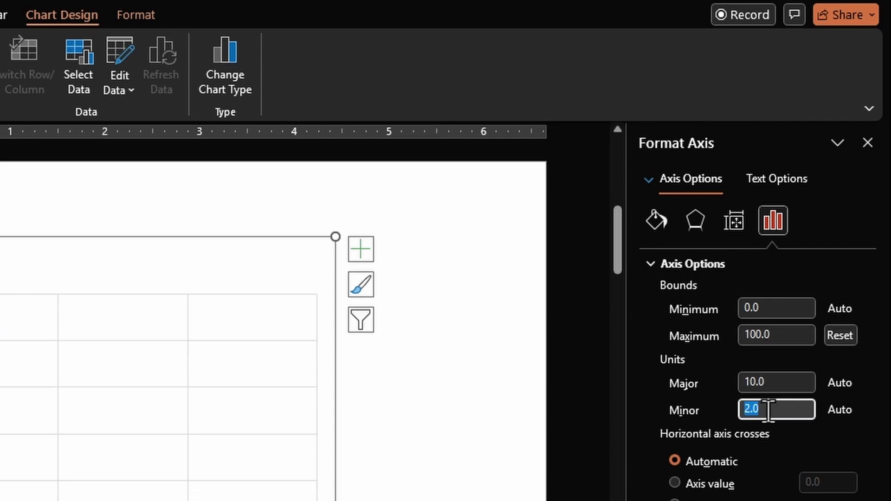
pyautogui.write('1')
pyautogui.press('Return')
pyautogui.press('Tab')
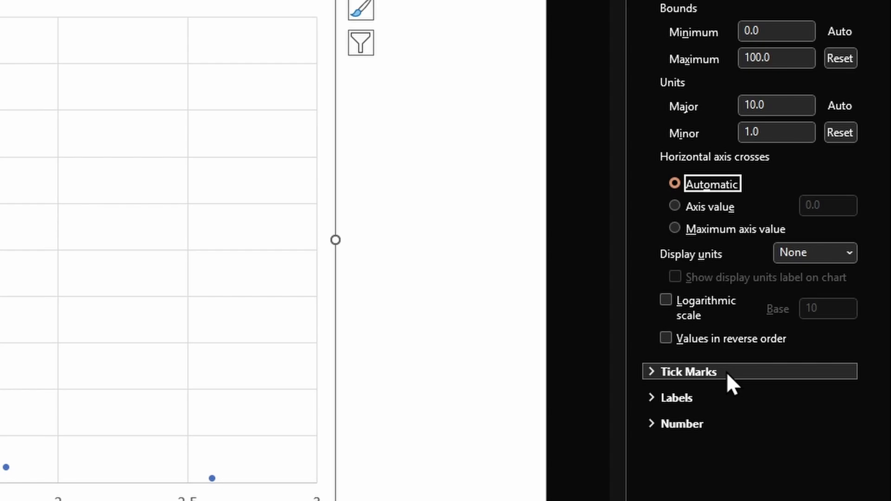
# Step: Set the vertical axis major and minor tick marks to Outside
pyautogui.click(726, 372)
pyautogui.click(805, 395)
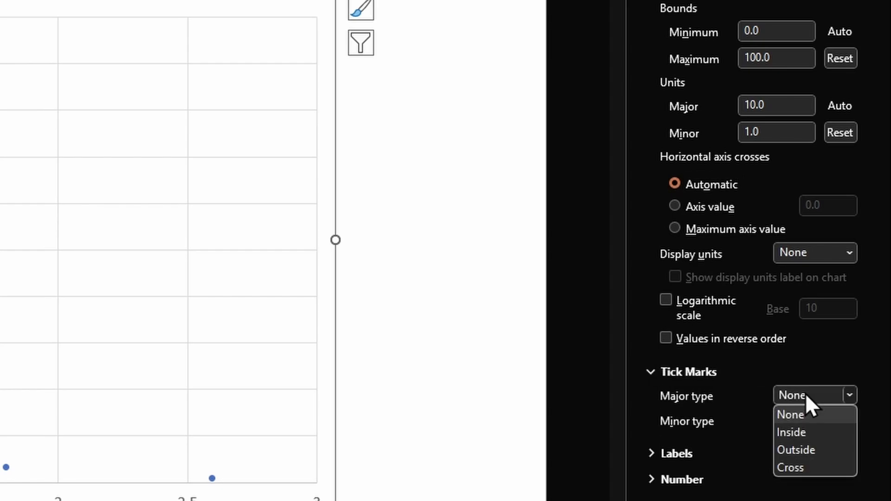
pyautogui.click(815, 449)
pyautogui.click(820, 419)
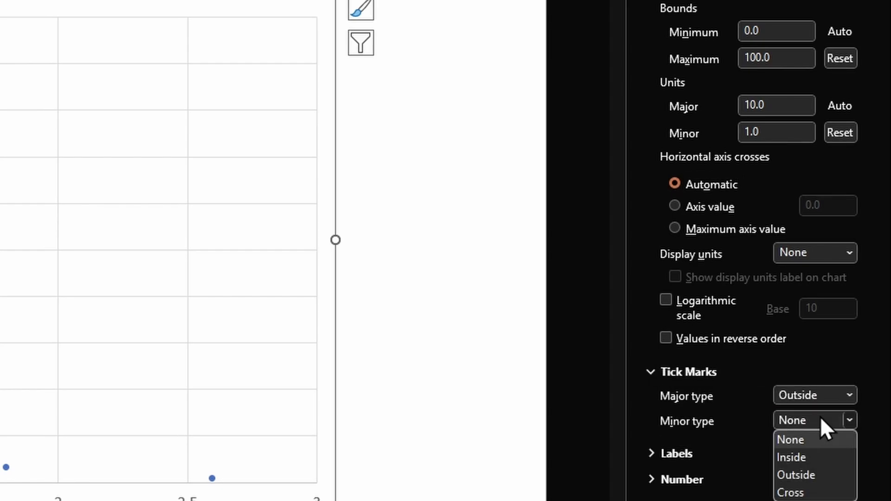
pyautogui.click(812, 478)
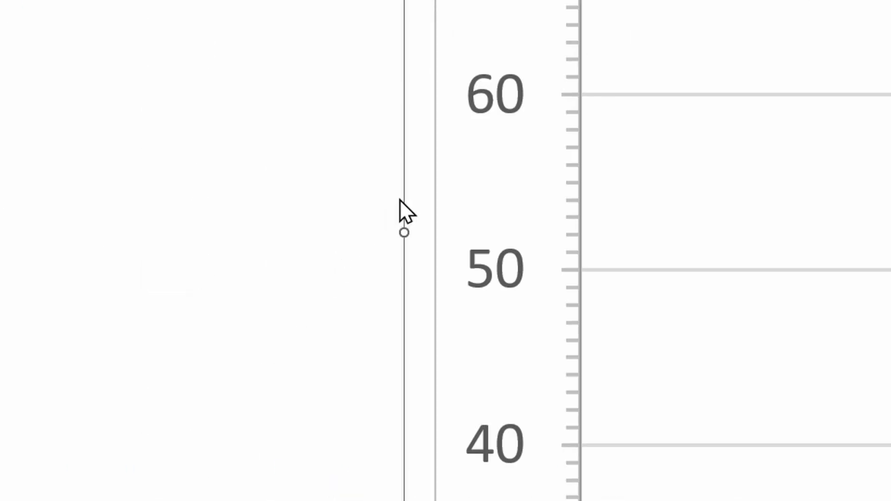
# Step: Enlarge the vertical axis labels to 32 pt
pyautogui.scroll(3, 495, 162)
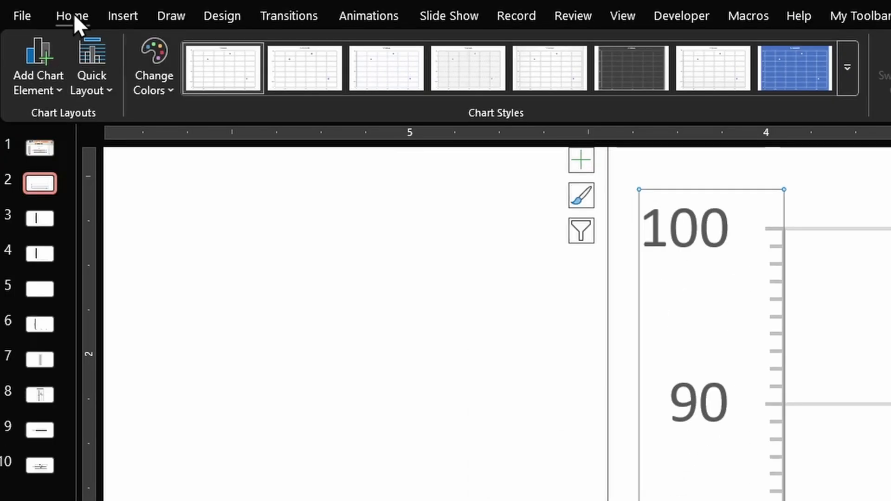
pyautogui.click(74, 17)
pyautogui.click(505, 55)
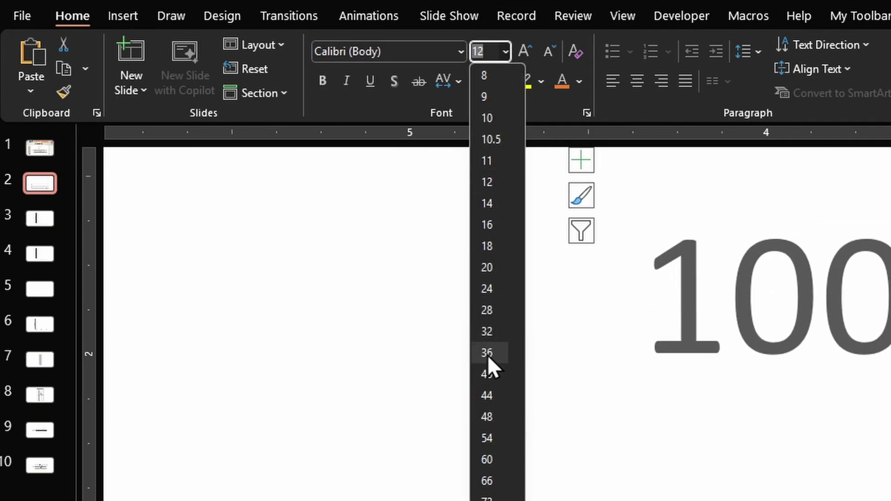
pyautogui.click(490, 332)
# Step: Set the vertical axis major unit to 10 and make its line black
pyautogui.scroll(-5, 490, 335)
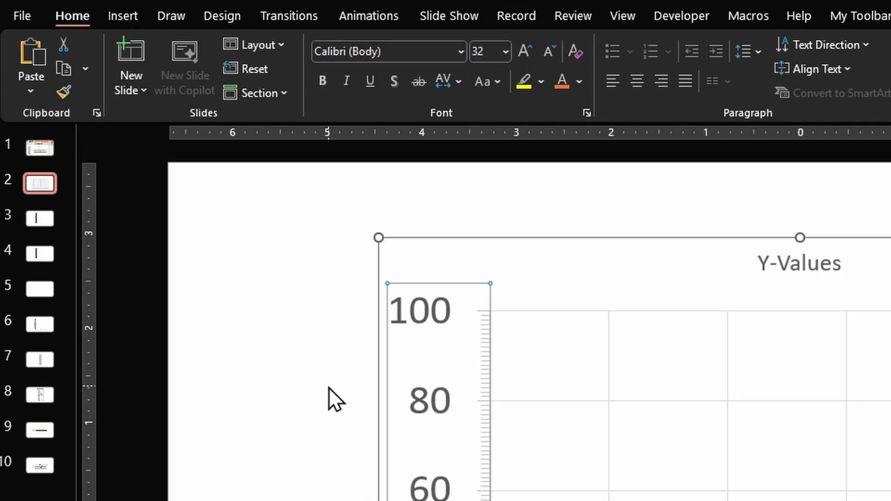
pyautogui.doubleClick(427, 320)
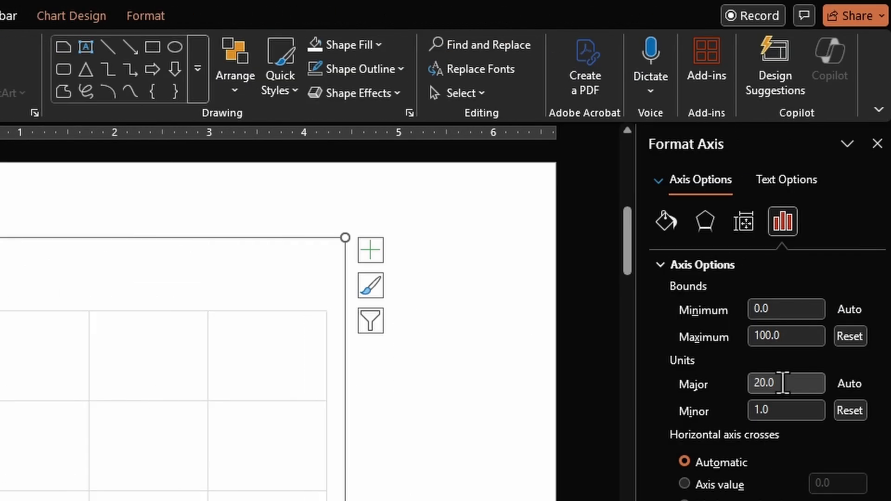
pyautogui.click(783, 383)
pyautogui.write('10')
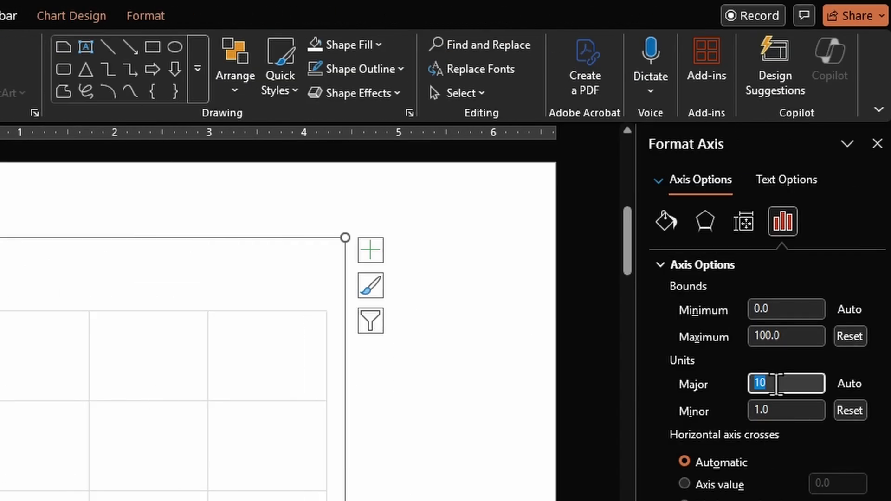
pyautogui.press('Tab')
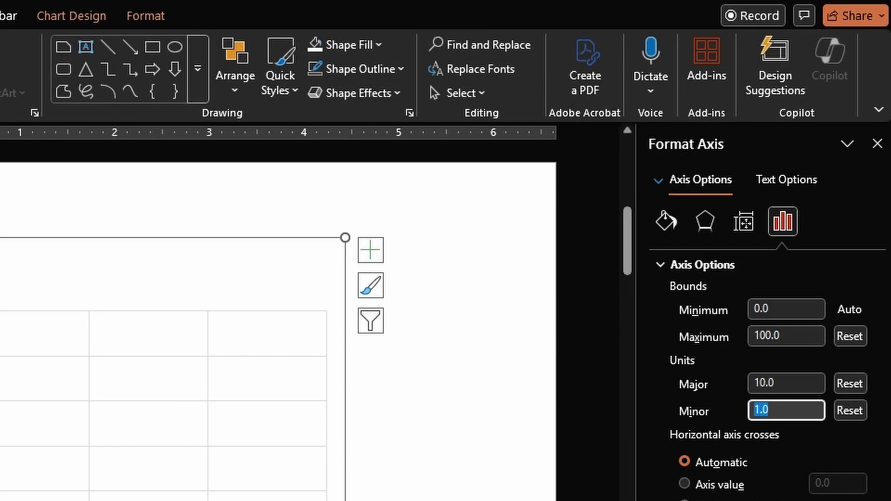
pyautogui.click(666, 221)
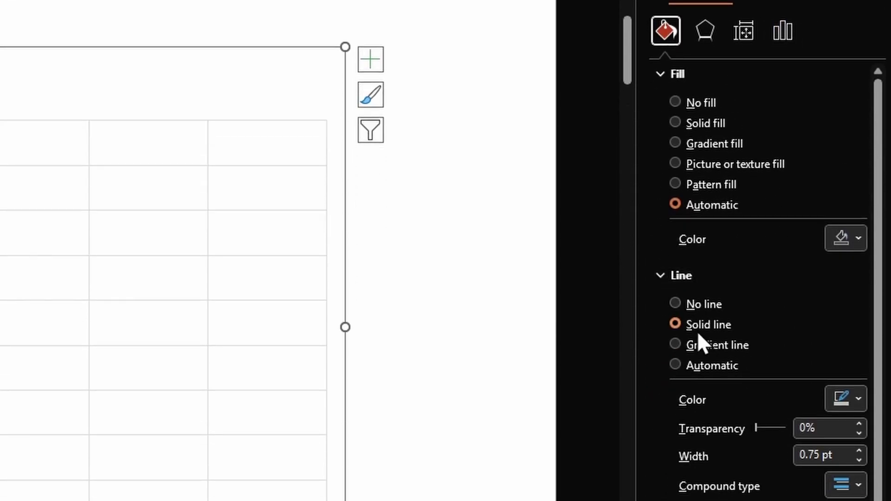
pyautogui.click(850, 397)
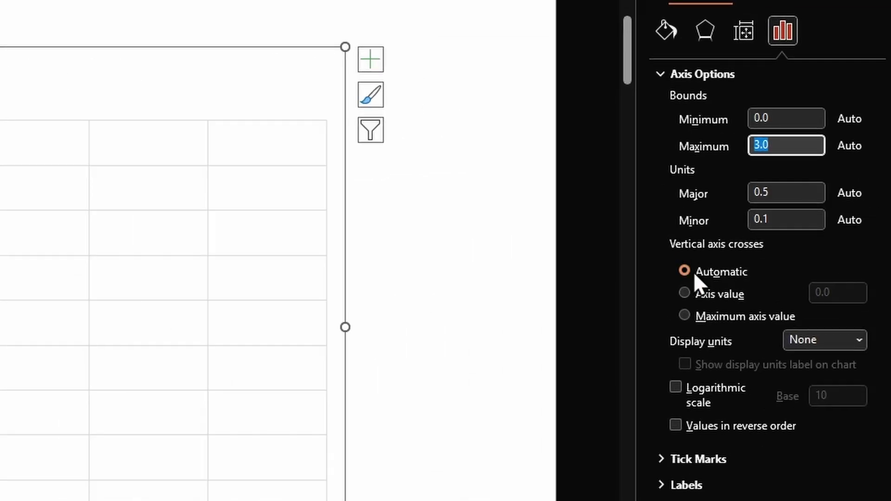
# Step: Set the horizontal axis maximum to 100 and minor unit to 1
pyautogui.write('100')
pyautogui.press('Tab')
pyautogui.press('Tab')
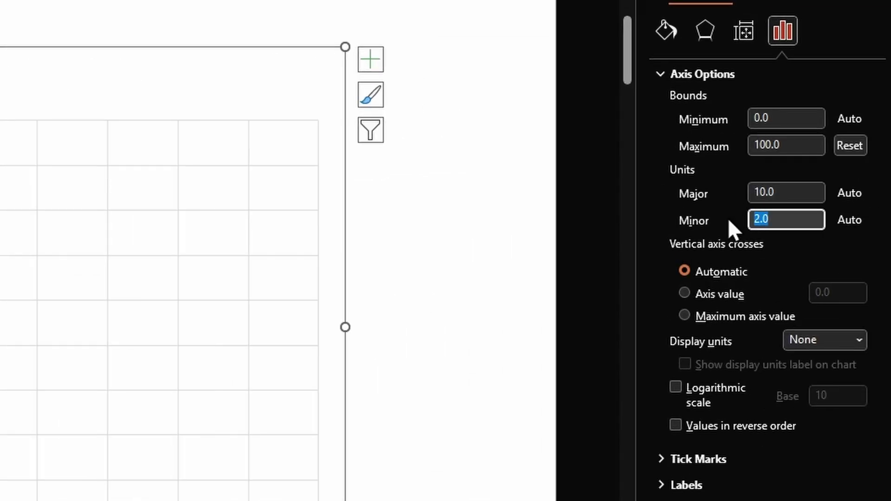
pyautogui.write('1')
pyautogui.press('Tab')
# Step: Set the horizontal axis major and minor tick marks to Outside
pyautogui.click(687, 460)
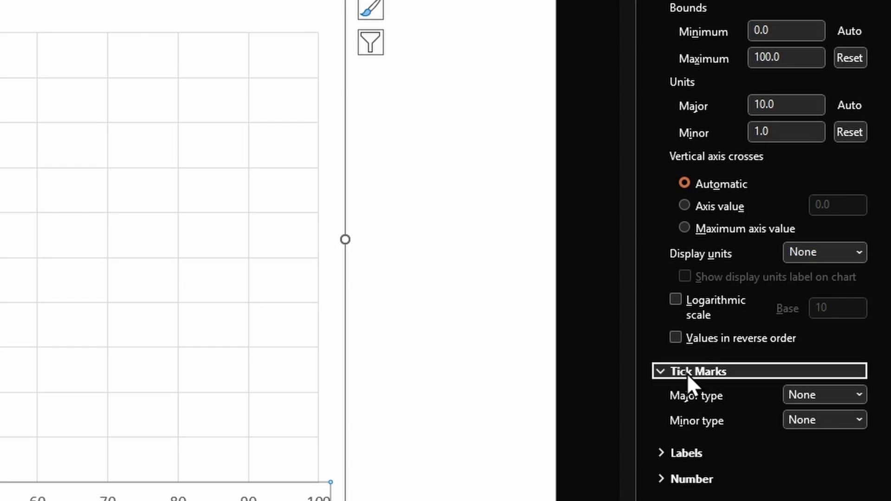
pyautogui.click(816, 395)
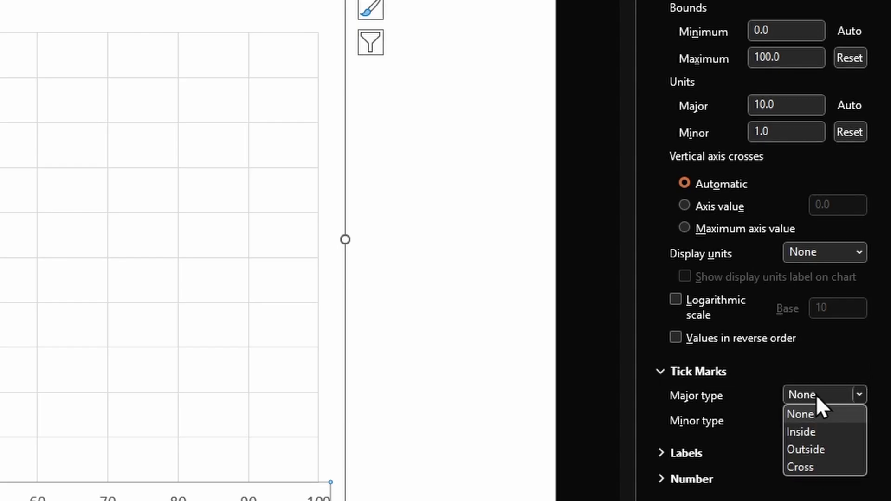
pyautogui.click(823, 448)
pyautogui.click(827, 425)
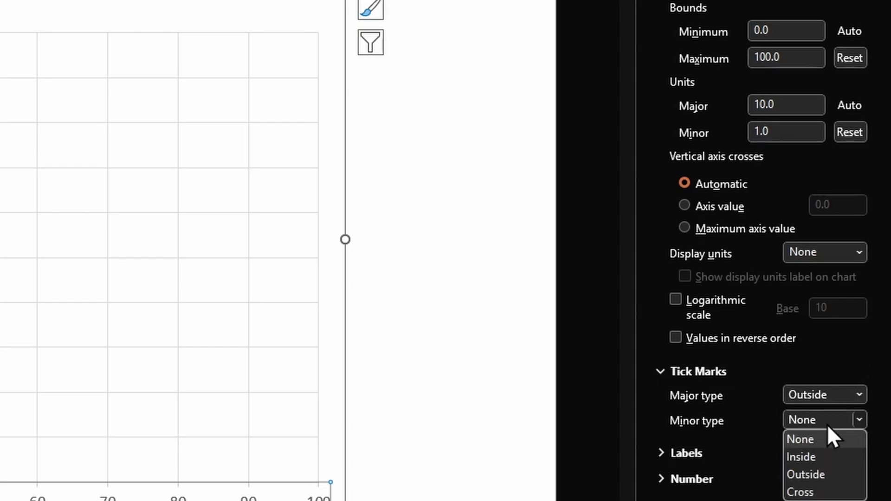
pyautogui.click(831, 477)
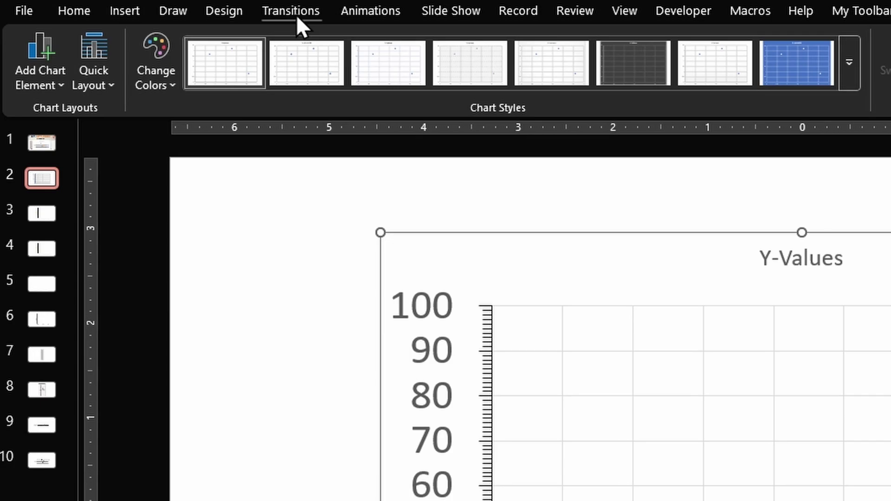
# Step: Give the horizontal axis 32 pt labels, a major unit of 10, and a black line
pyautogui.click(74, 10)
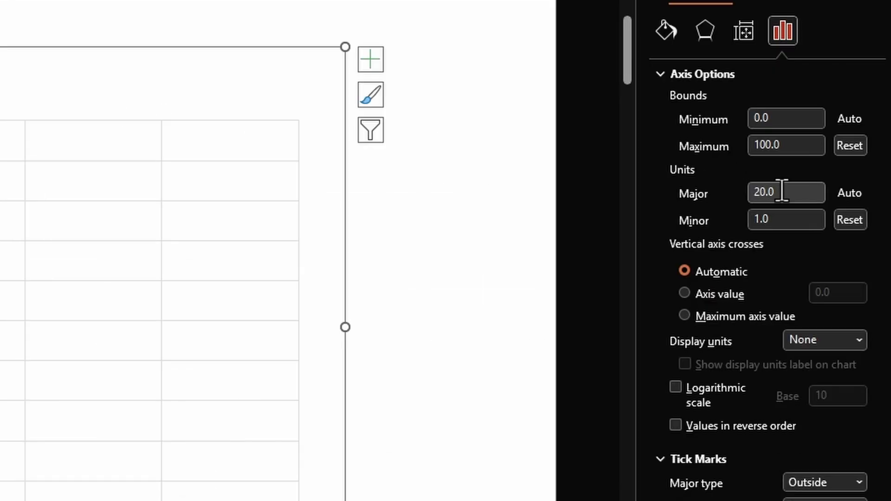
pyautogui.moveTo(782, 191); pyautogui.dragTo(740, 191)
pyautogui.write('10')
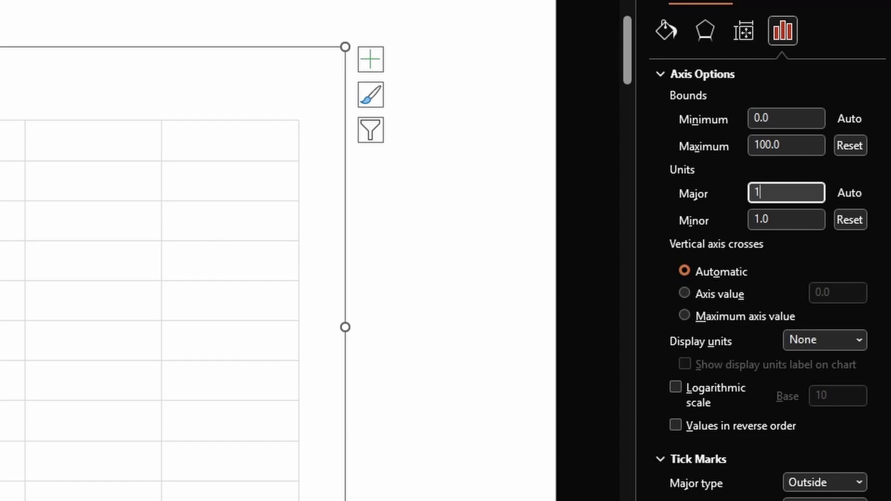
pyautogui.click(661, 36)
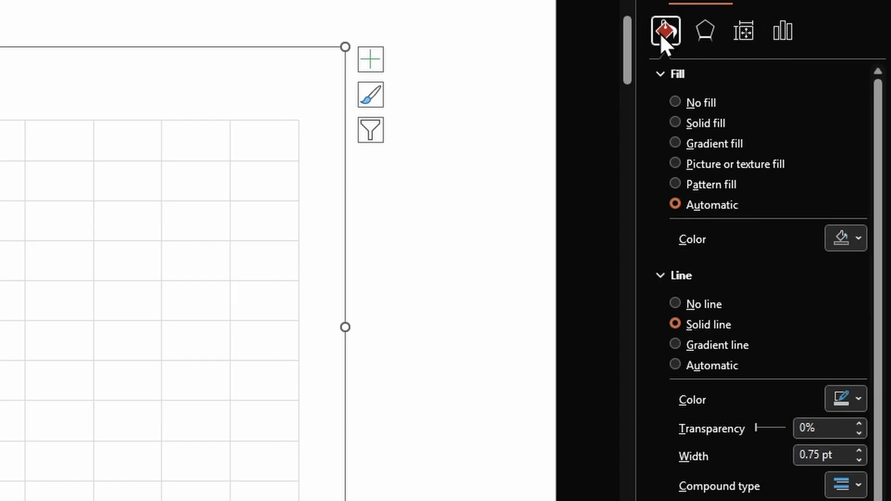
pyautogui.click(849, 399)
pyautogui.click(679, 62)
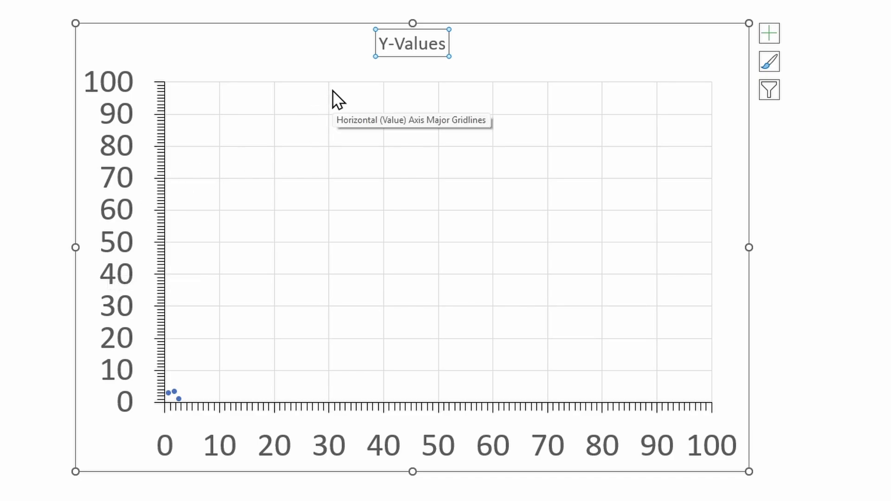
# Step: Remove the Y-Values chart title and the gridlines from the chart
pyautogui.click(768, 32)
pyautogui.click(806, 82)
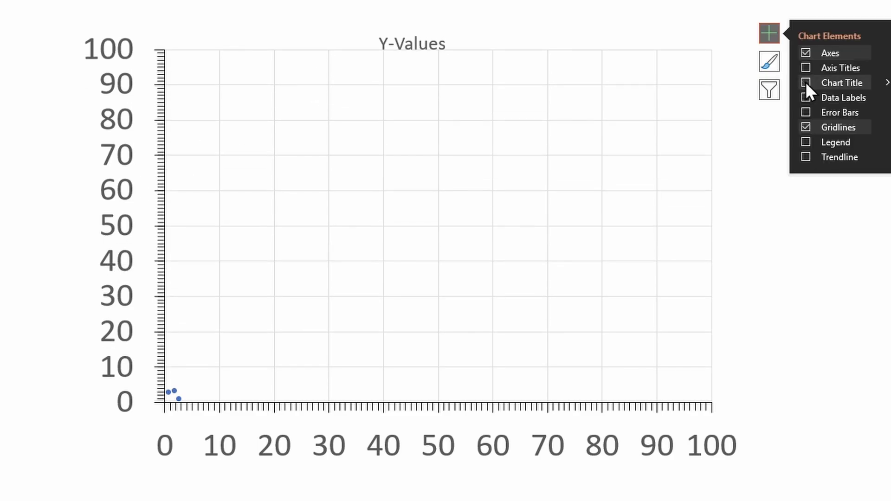
pyautogui.click(805, 126)
pyautogui.press('Escape')
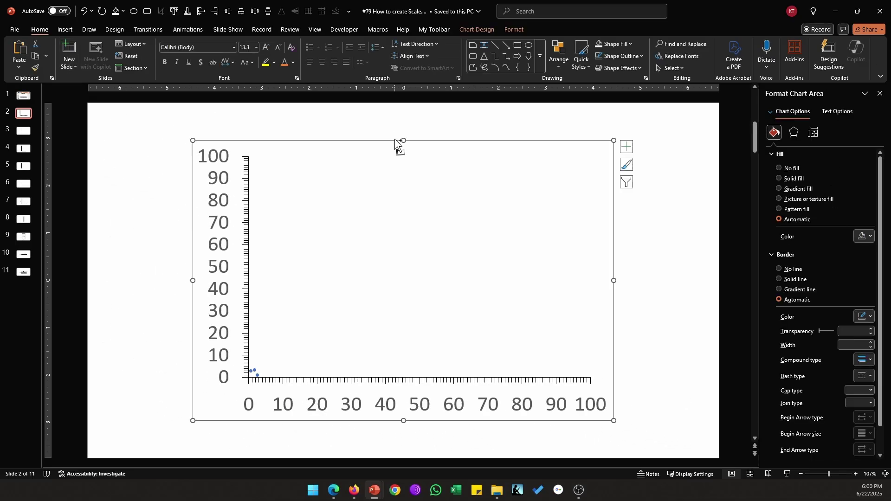
# Step: On blank slide 3, choose Paste Special with Picture (SVG) as the format
pyautogui.click(25, 133)
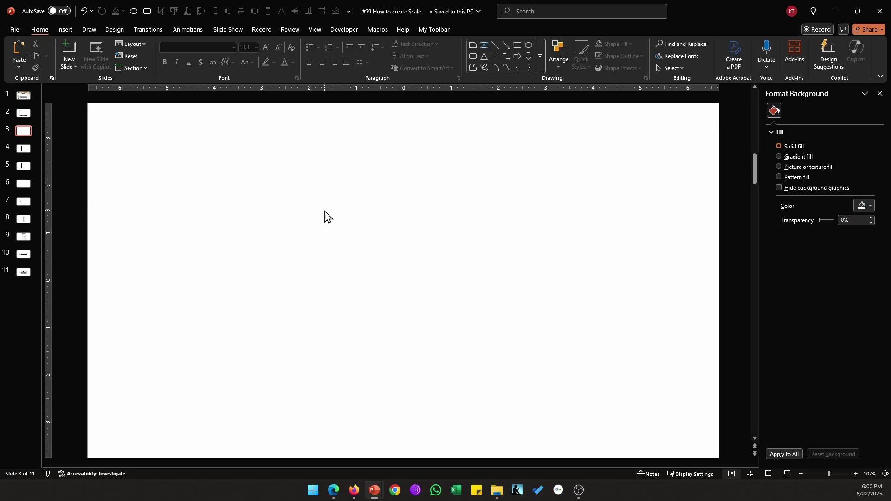
pyautogui.click(19, 68)
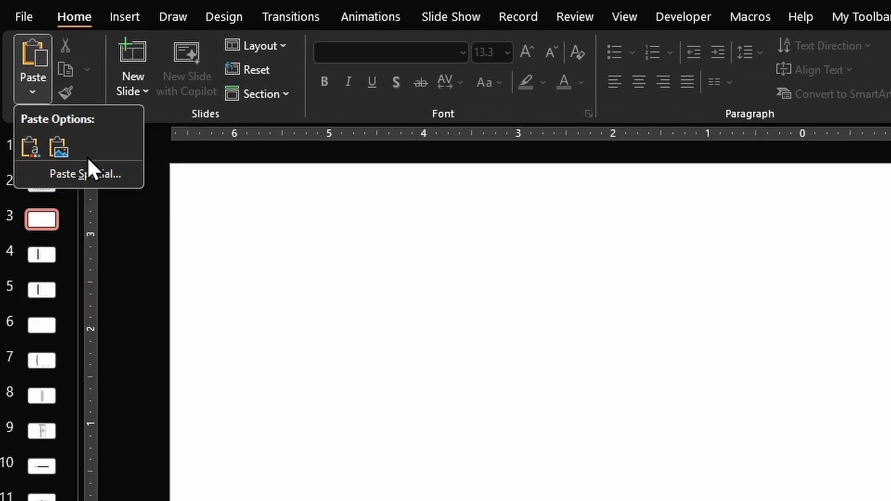
pyautogui.click(112, 174)
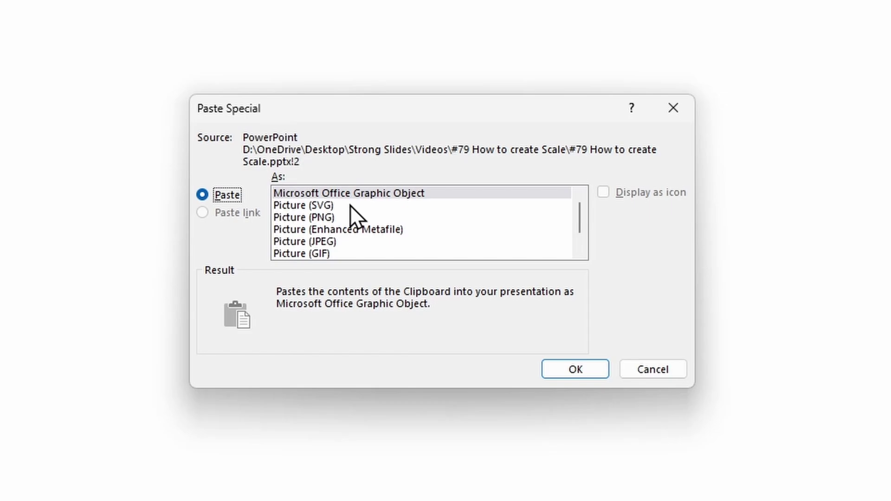
pyautogui.click(350, 205)
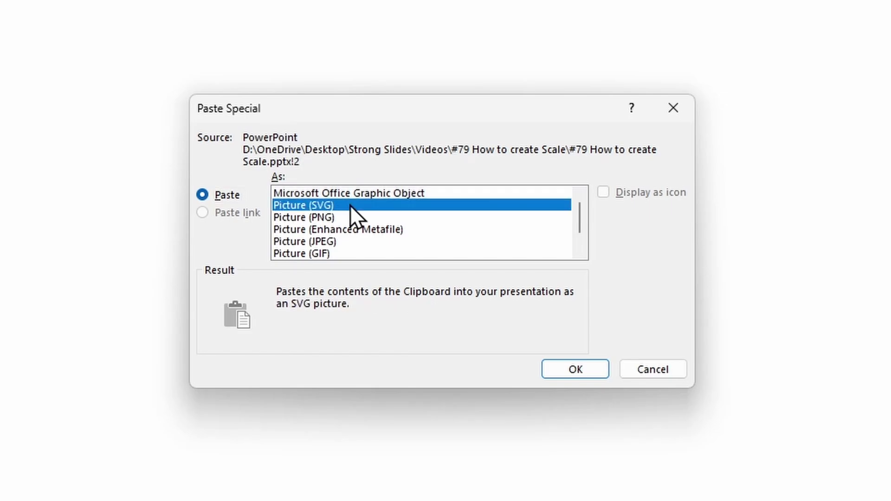
# Step: Paste the chart as an SVG picture and convert it into a Microsoft Office drawing
pyautogui.click(575, 369)
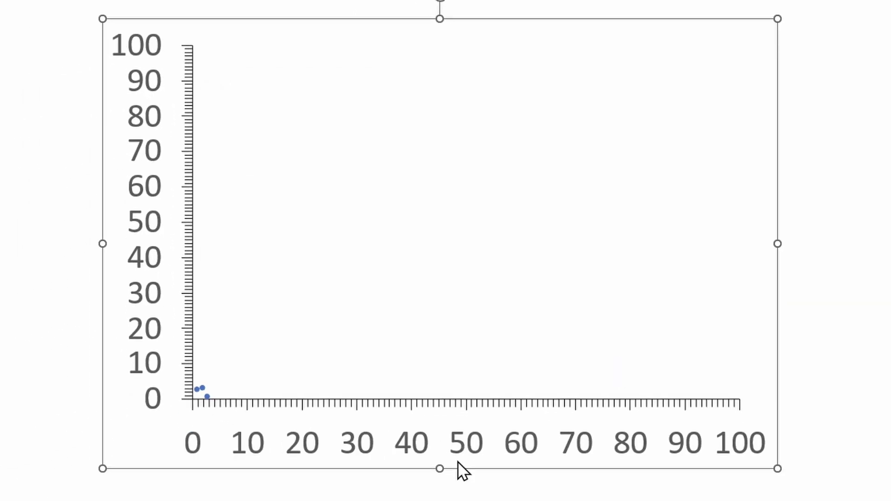
pyautogui.rightClick(458, 461)
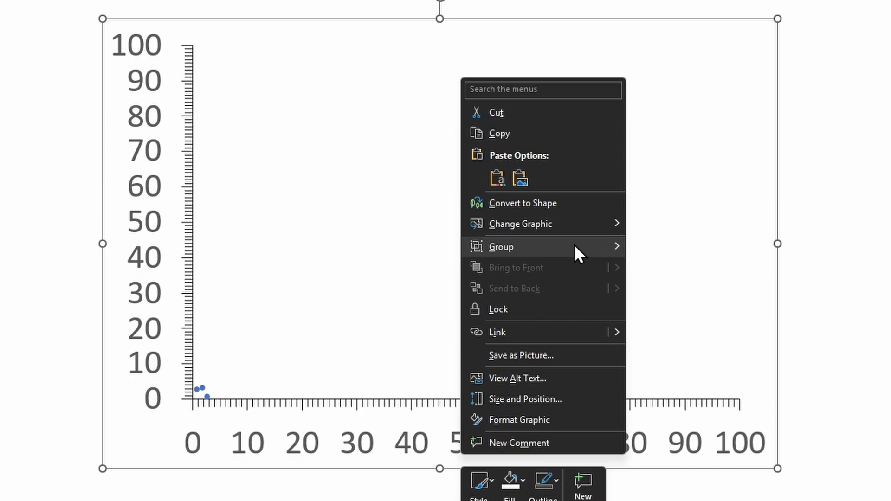
pyautogui.moveTo(586, 241)
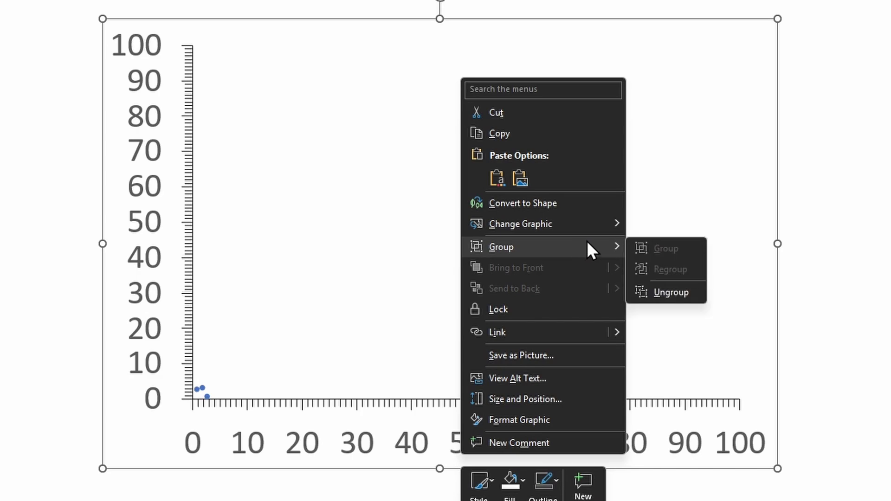
pyautogui.click(653, 290)
pyautogui.click(544, 229)
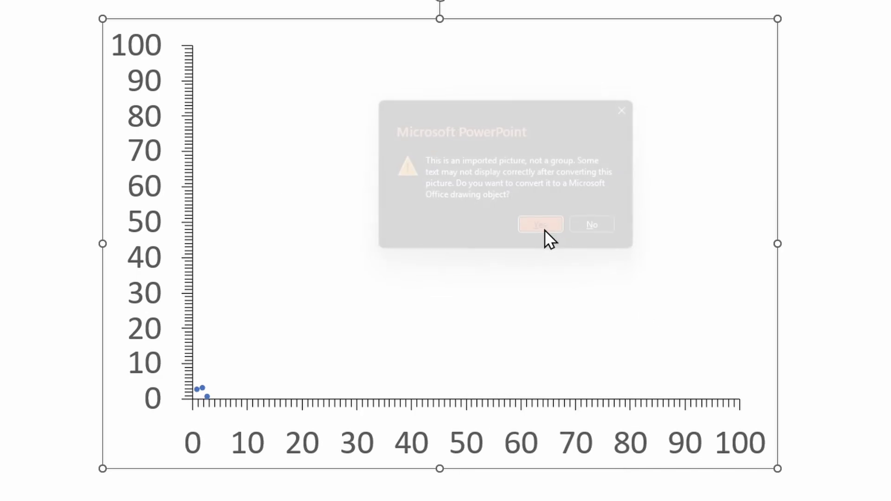
# Step: Ungroup the converted chart again into separate editable shapes
pyautogui.rightClick(578, 466)
pyautogui.moveTo(692, 263)
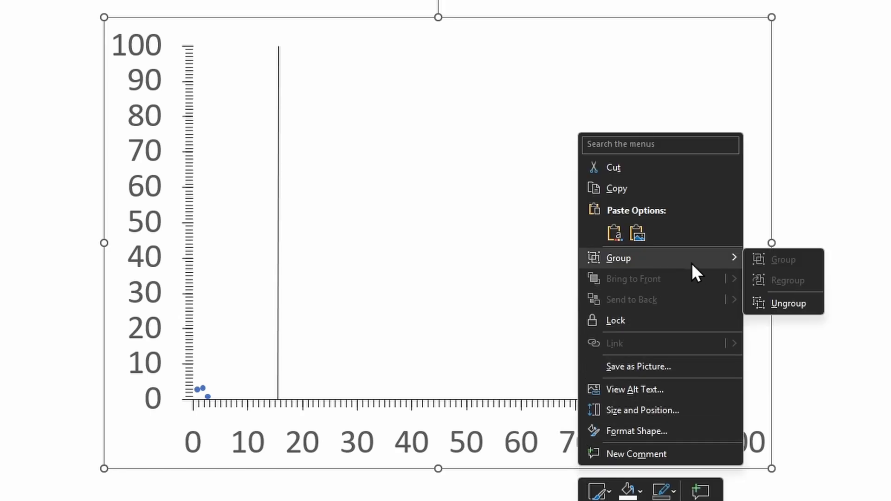
pyautogui.click(790, 304)
pyautogui.click(192, 125)
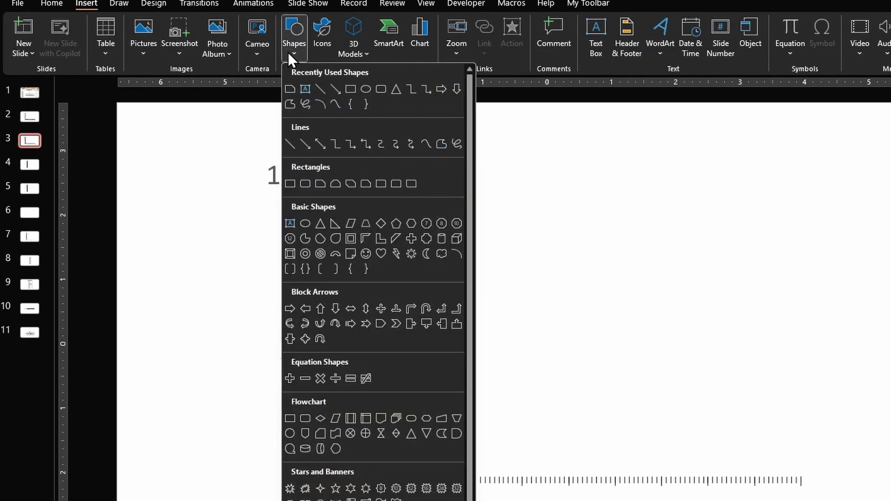
# Step: Draw a black 1 pt line down the vertical scale from 100 to 0
pyautogui.click(291, 141)
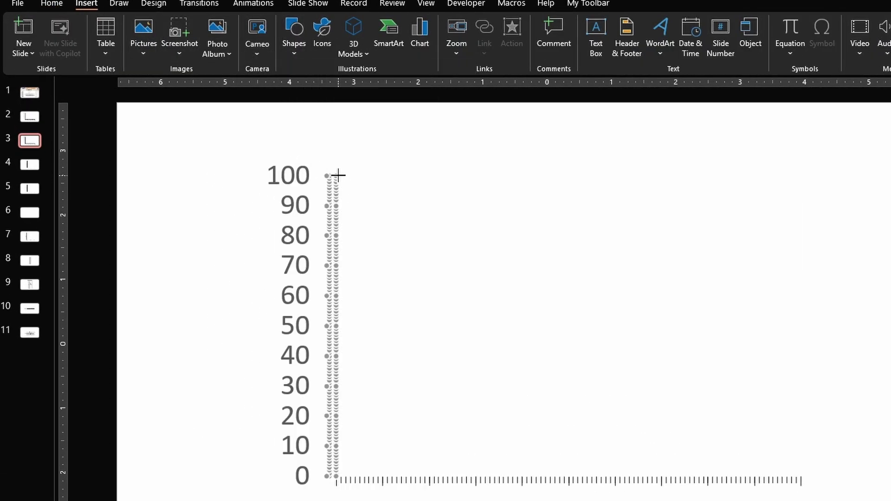
pyautogui.moveTo(337, 175); pyautogui.dragTo(335, 478)
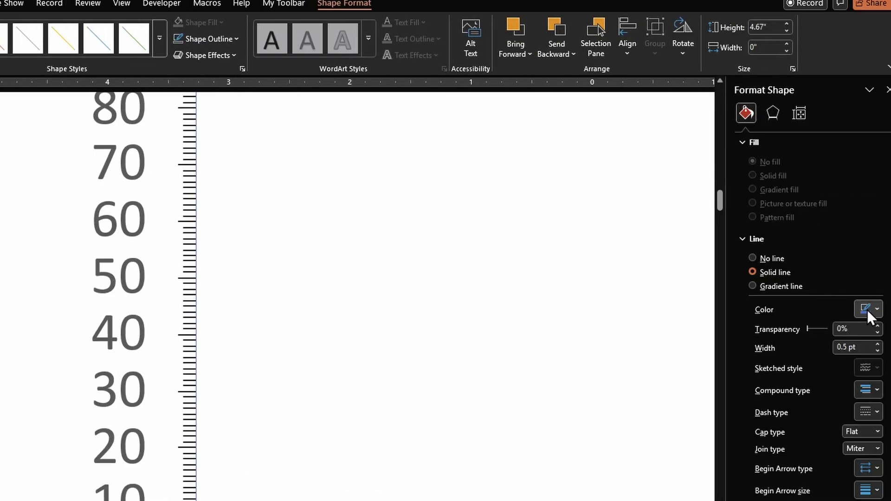
pyautogui.click(866, 309)
pyautogui.click(753, 374)
pyautogui.click(859, 347)
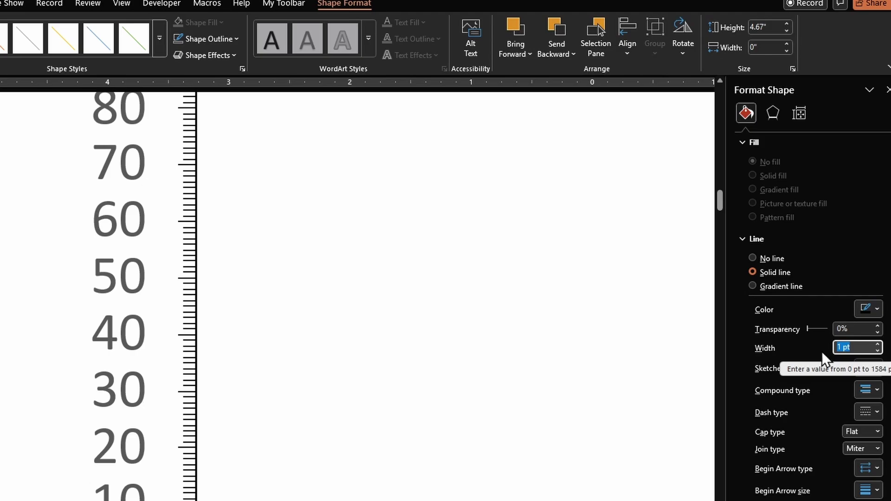
pyautogui.click(595, 349)
# Step: Duplicate the line, rotate it 90°, and stretch it along the horizontal tick scale
pyautogui.click(195, 298)
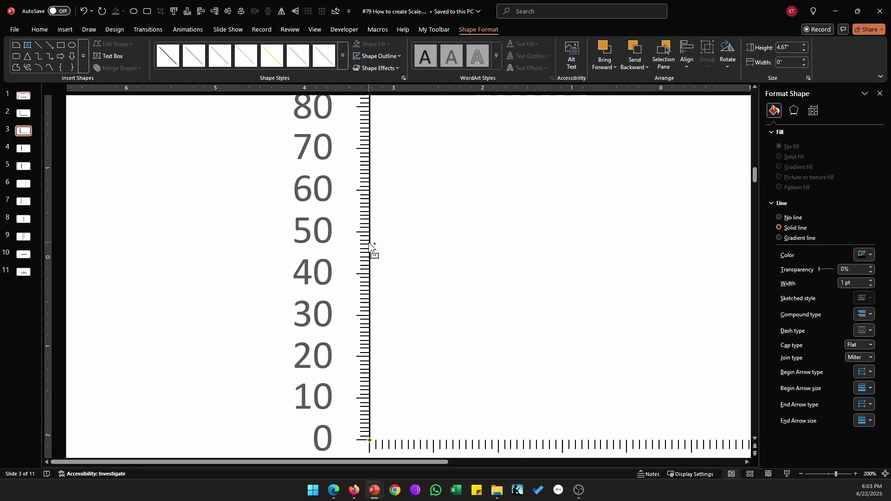
pyautogui.hotkey('ctrl', 'c')
pyautogui.scroll(1, 390, 246)
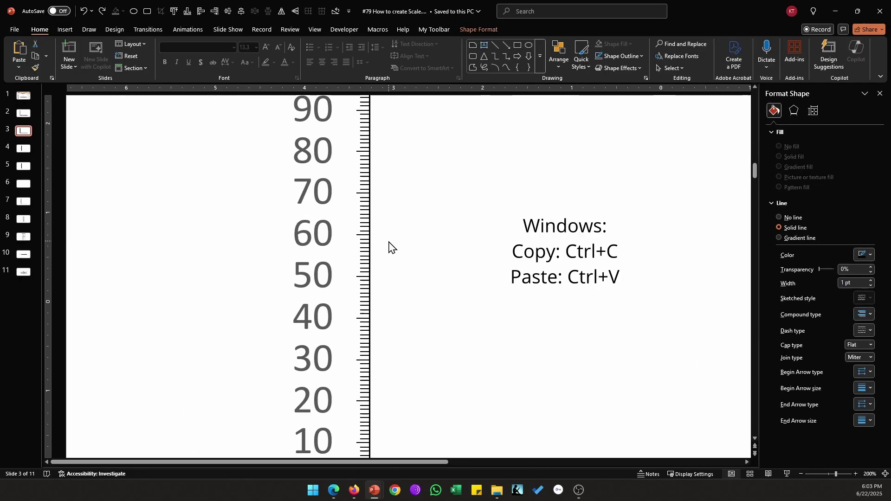
pyautogui.hotkey('ctrl', 'v')
pyautogui.scroll(-1, 389, 243)
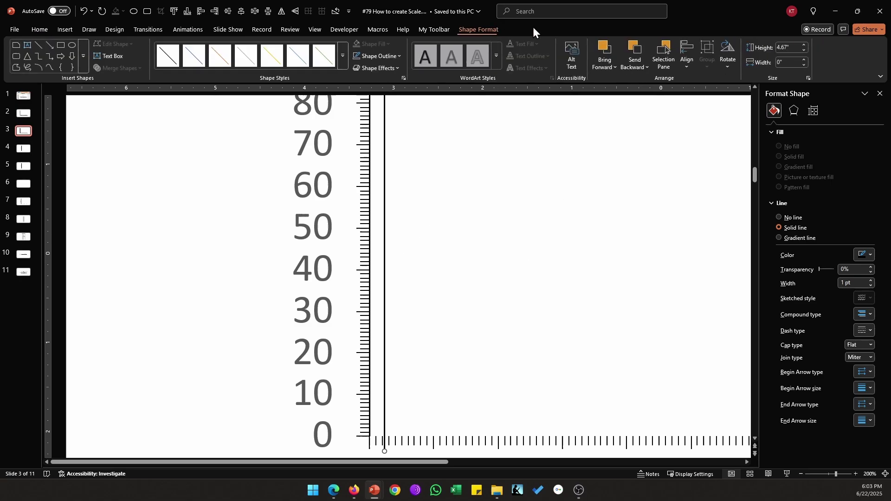
pyautogui.click(730, 64)
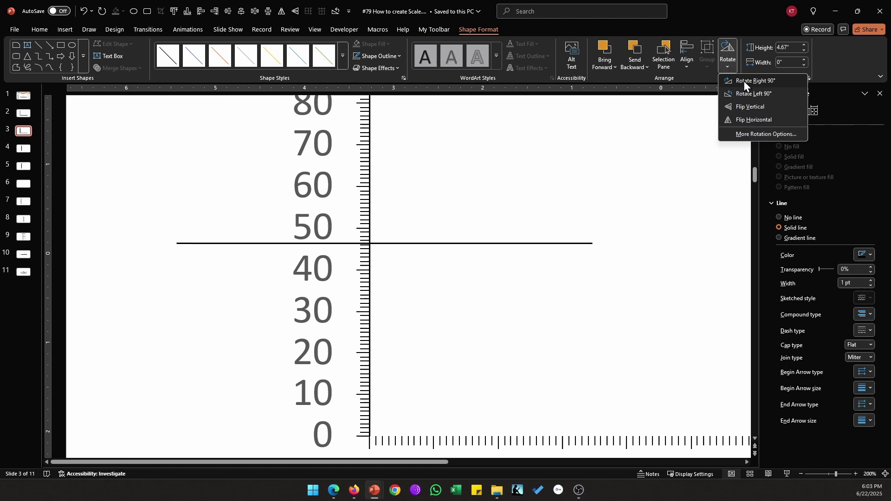
pyautogui.click(743, 81)
pyautogui.moveTo(439, 247); pyautogui.dragTo(656, 432)
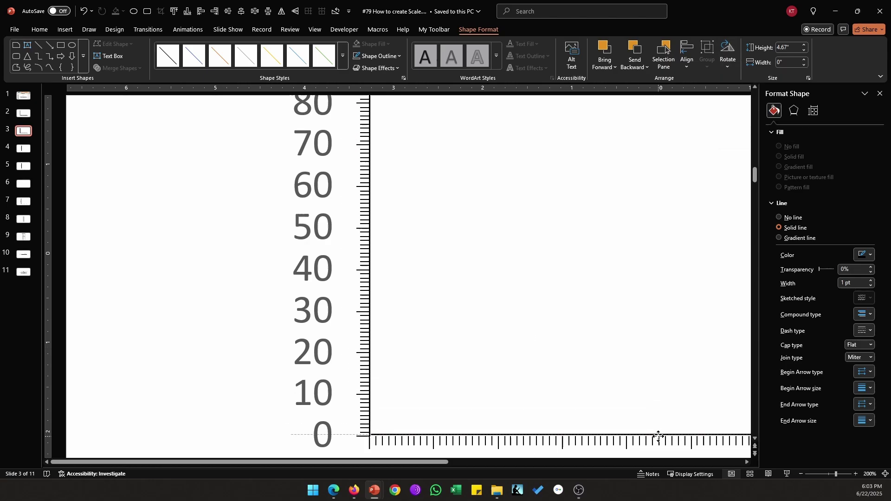
pyautogui.hscroll(5, 521, 433)
pyautogui.moveTo(525, 436); pyautogui.dragTo(738, 436)
pyautogui.hscroll(3, 585, 461)
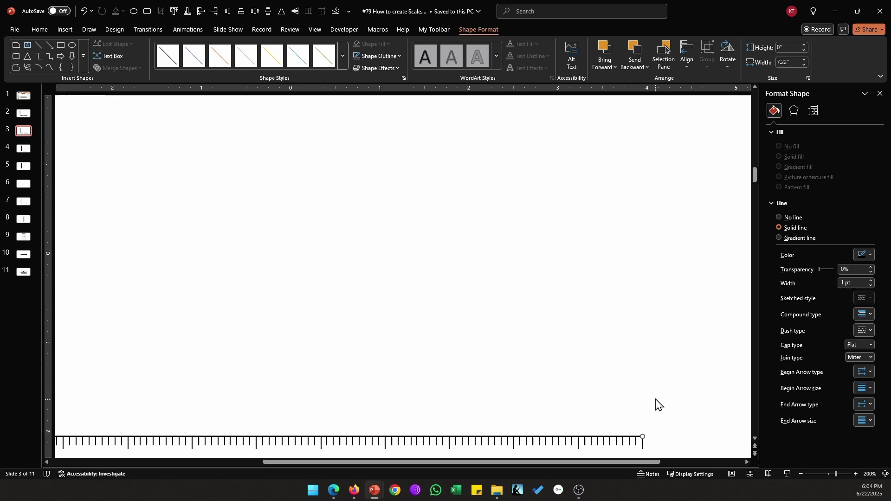
pyautogui.click(656, 403)
pyautogui.scroll(-3, 655, 403)
pyautogui.moveTo(157, 127); pyautogui.dragTo(237, 394)
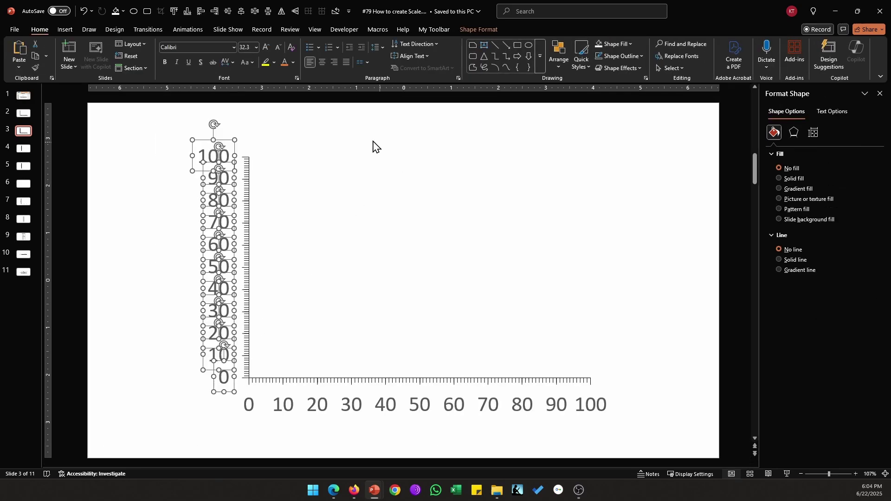
# Step: Set the vertical scale numbers to 16 pt and align them
pyautogui.click(247, 49)
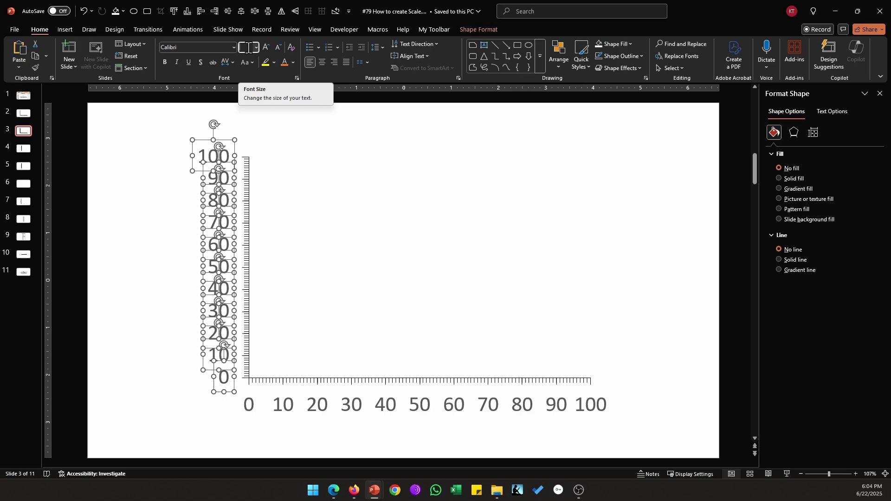
pyautogui.write('16')
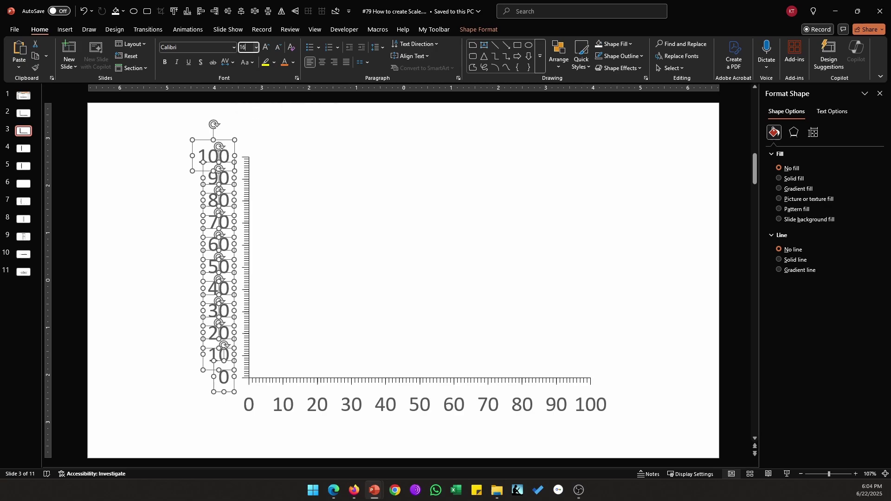
pyautogui.press('Return')
pyautogui.click(479, 29)
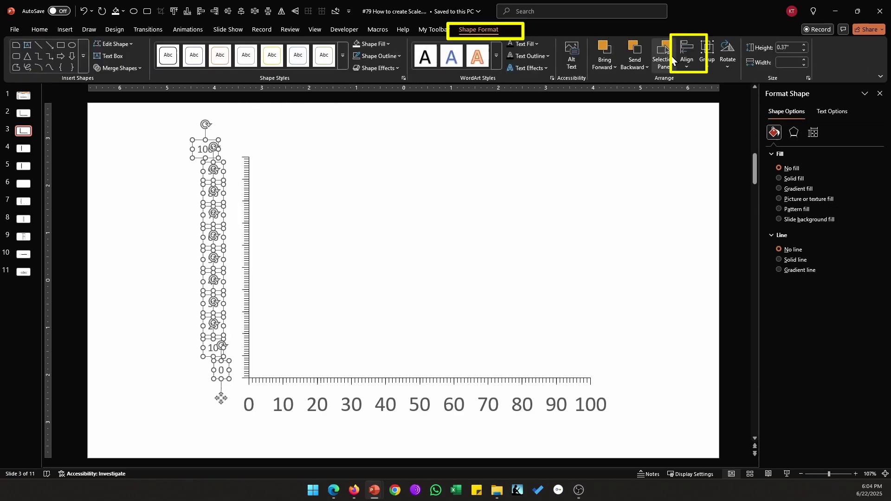
pyautogui.click(686, 53)
pyautogui.click(703, 93)
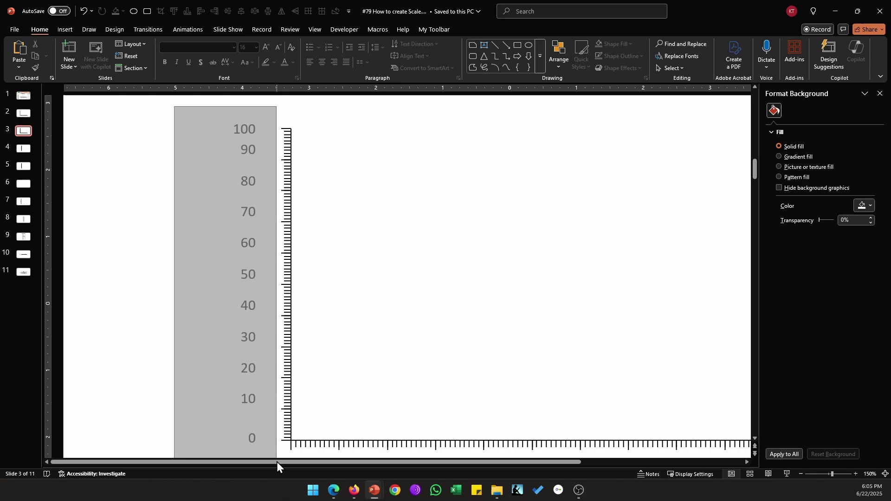
# Step: Distribute the 0–100 labels evenly top to bottom and move them beside the ticks
pyautogui.moveTo(277, 461); pyautogui.dragTo(277, 462)
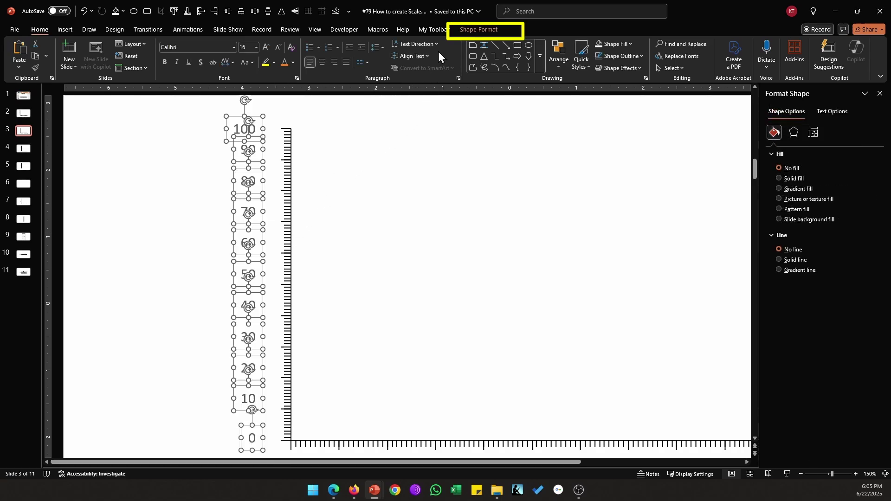
pyautogui.click(467, 31)
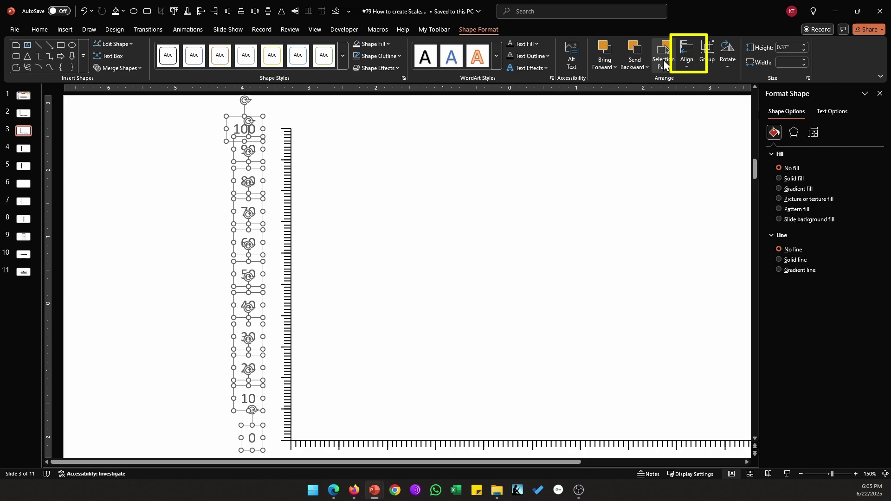
pyautogui.click(684, 65)
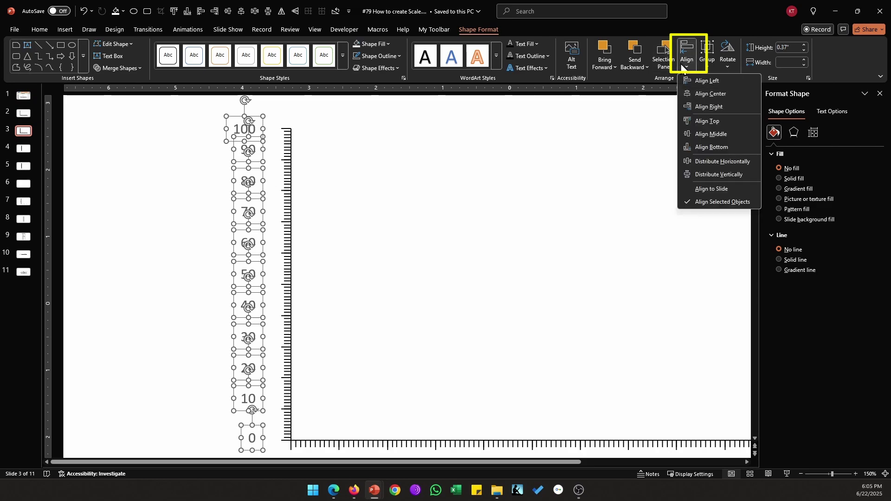
pyautogui.click(717, 174)
pyautogui.click(186, 203)
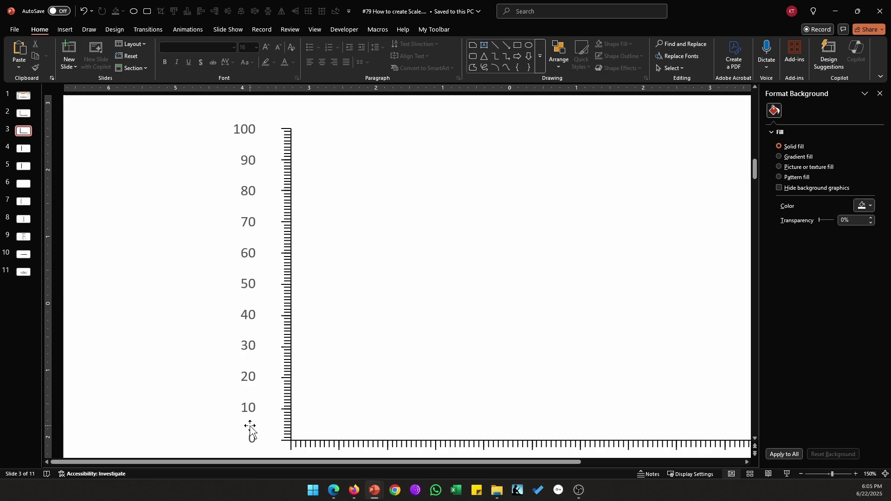
pyautogui.click(260, 155)
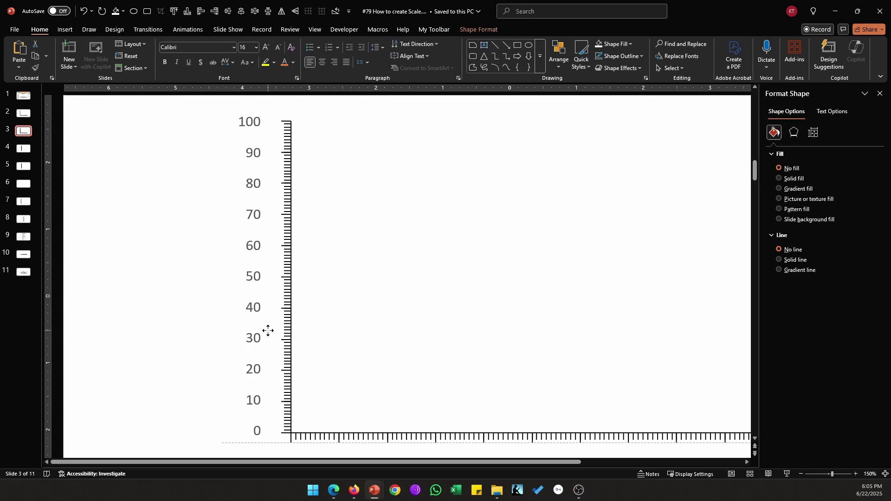
pyautogui.moveTo(268, 331); pyautogui.dragTo(280, 329)
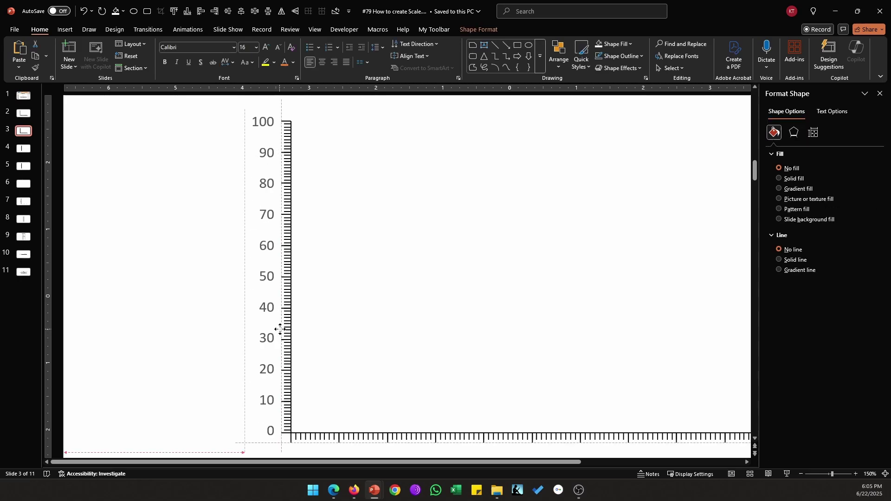
# Step: Set the horizontal scale numbers to 16 pt
pyautogui.click(205, 438)
pyautogui.scroll(-4, 204, 438)
pyautogui.moveTo(204, 431); pyautogui.dragTo(638, 390)
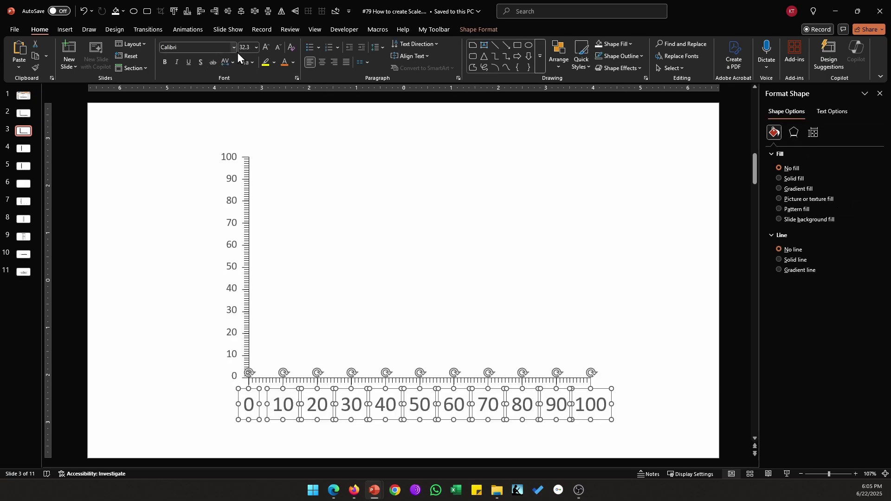
pyautogui.write('16')
pyautogui.press('Tab')
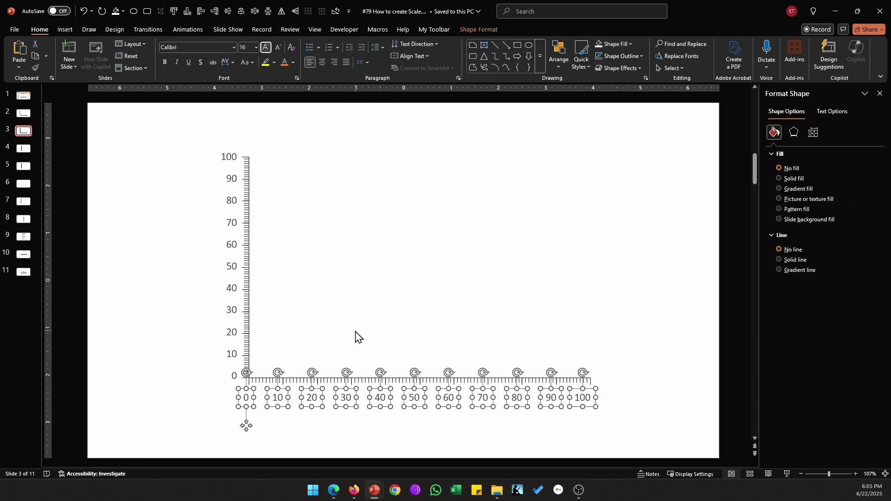
# Step: Move the 100 label under the last tick and distribute the horizontal labels evenly
pyautogui.click(582, 398)
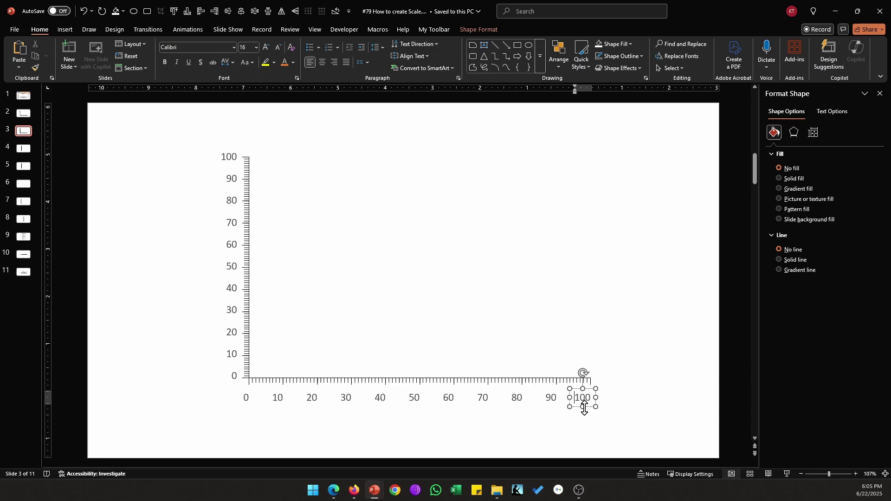
pyautogui.click(588, 407)
pyautogui.moveTo(588, 407); pyautogui.dragTo(595, 407)
pyautogui.moveTo(643, 424); pyautogui.dragTo(195, 387)
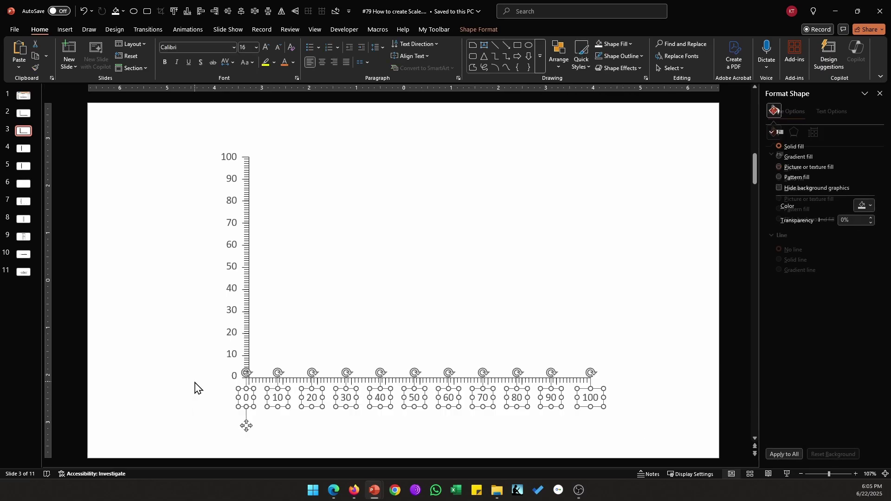
pyautogui.click(469, 30)
pyautogui.click(687, 55)
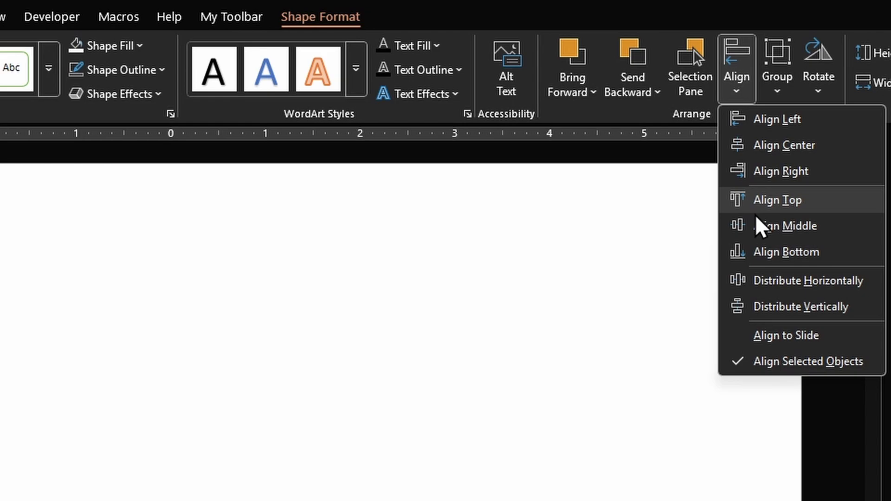
pyautogui.click(772, 284)
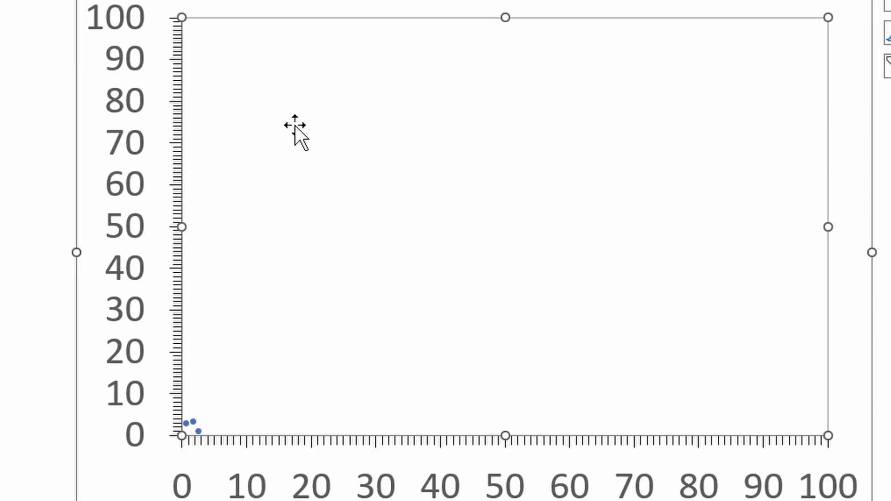
# Step: Set the vertical axis major and minor tick marks to Cross
pyautogui.click(143, 100)
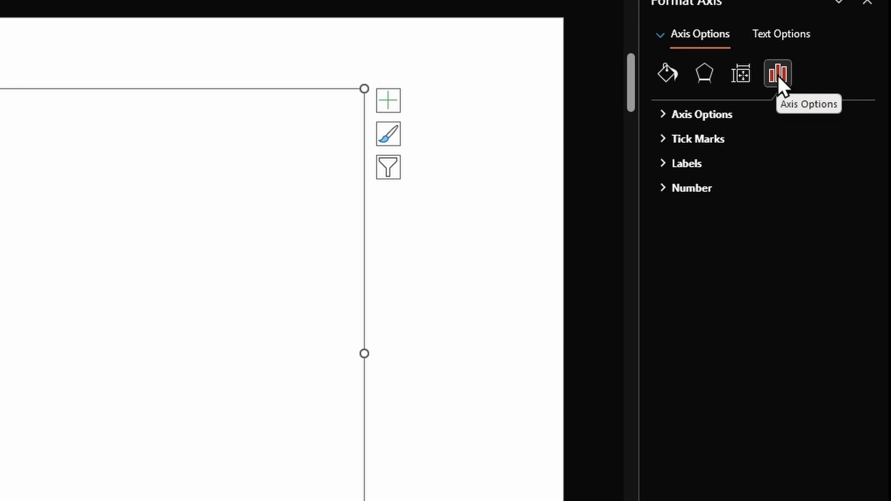
pyautogui.click(732, 139)
pyautogui.click(816, 163)
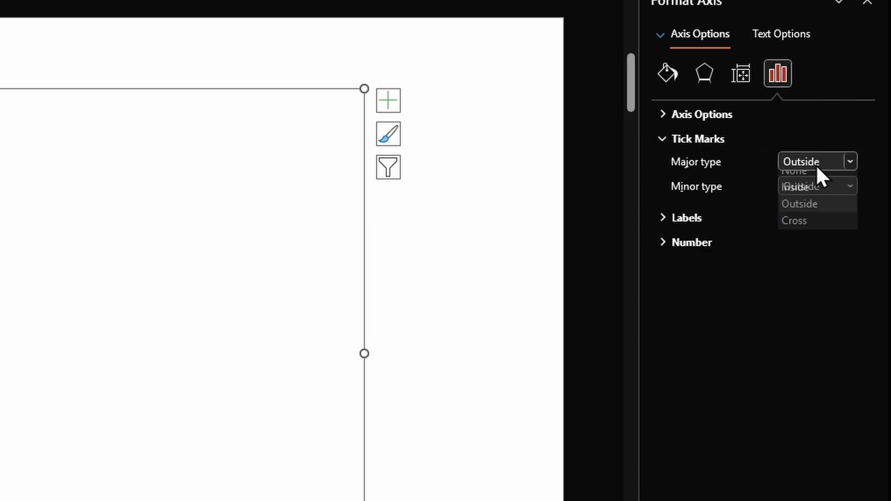
pyautogui.click(817, 230)
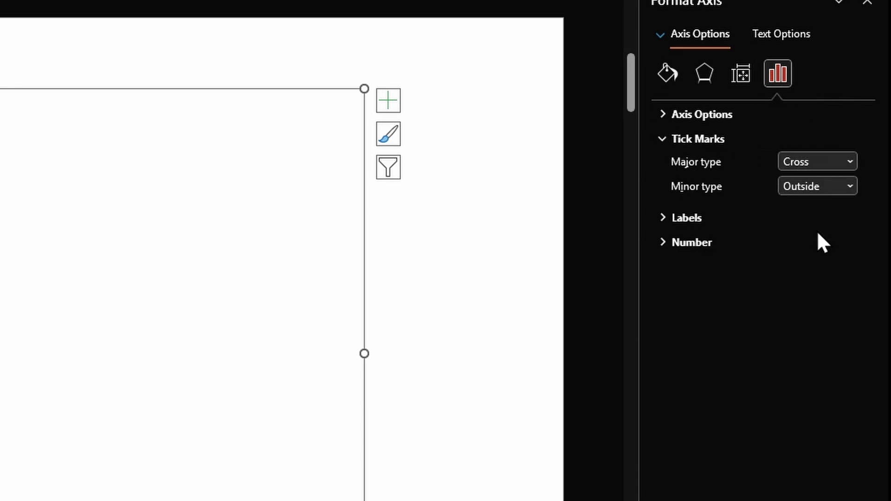
pyautogui.click(833, 187)
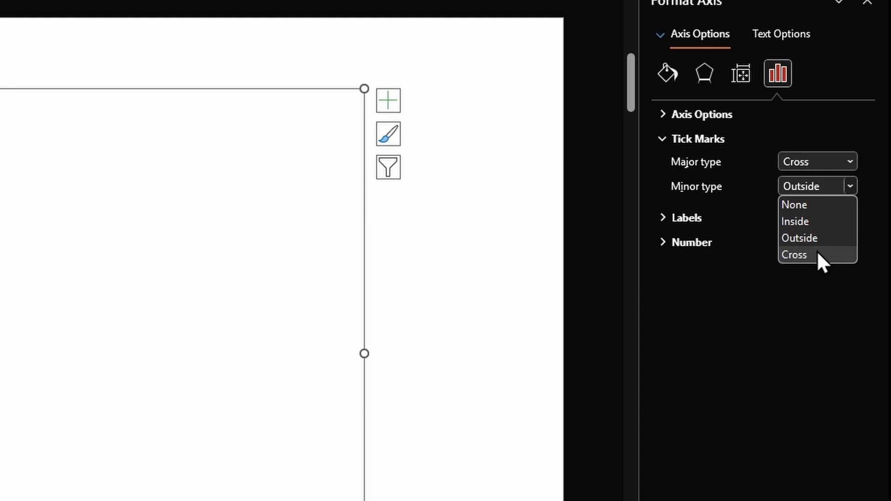
pyautogui.click(817, 254)
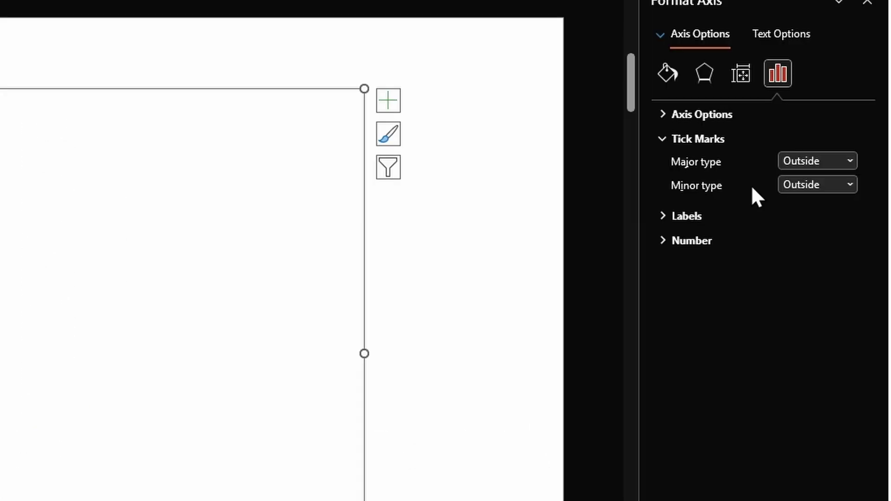
# Step: Set the other axis's major and minor tick marks to Cross
pyautogui.click(819, 162)
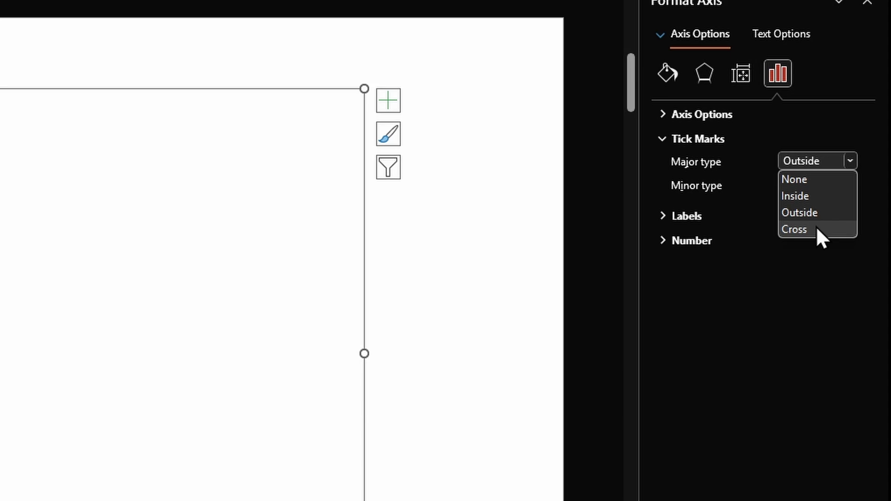
pyautogui.click(809, 229)
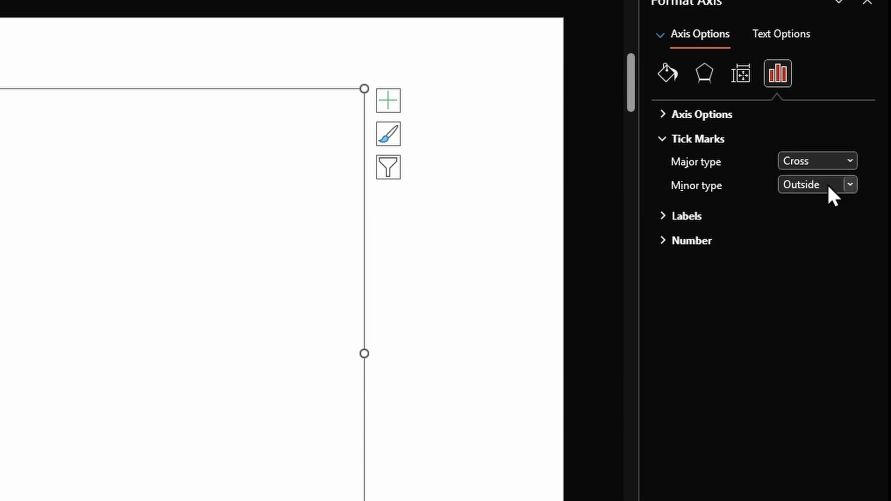
pyautogui.click(827, 184)
pyautogui.click(815, 255)
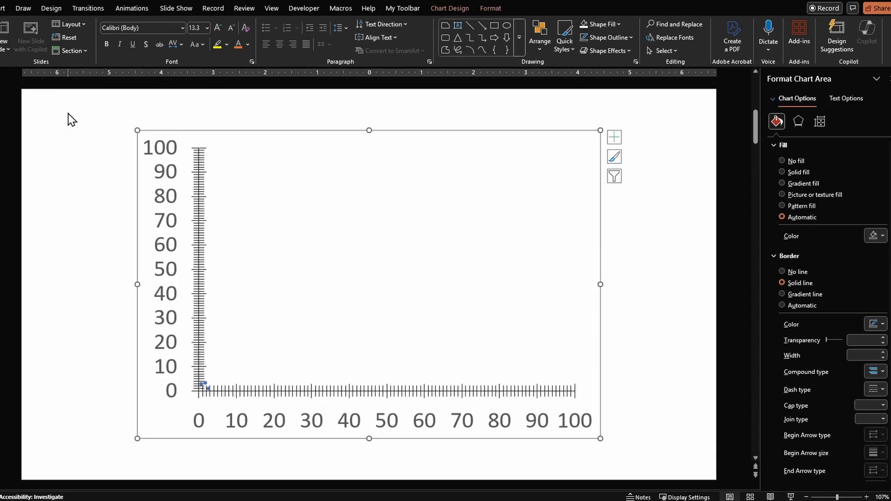
# Step: Re-paste the chart as an SVG picture and convert it into ungrouped, editable drawing shapes
pyautogui.hotkey('ctrl', 'x')
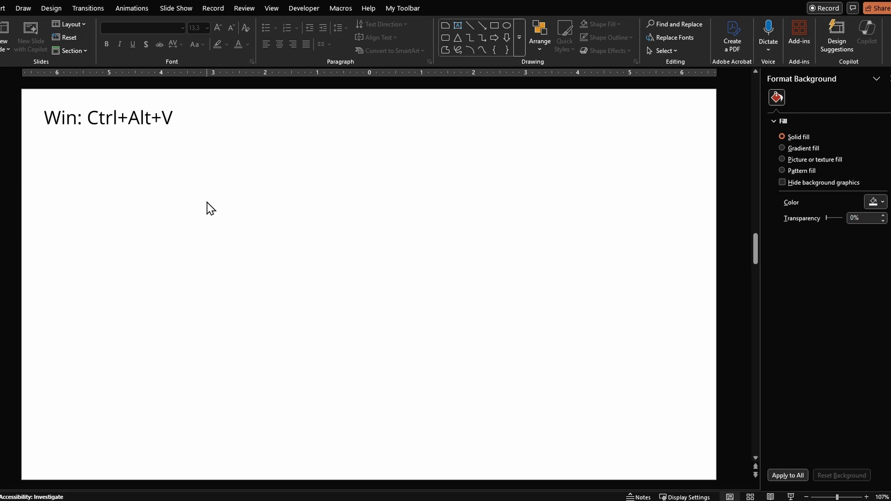
pyautogui.hotkey('ctrl', 'alt', 'v')
pyautogui.click(577, 356)
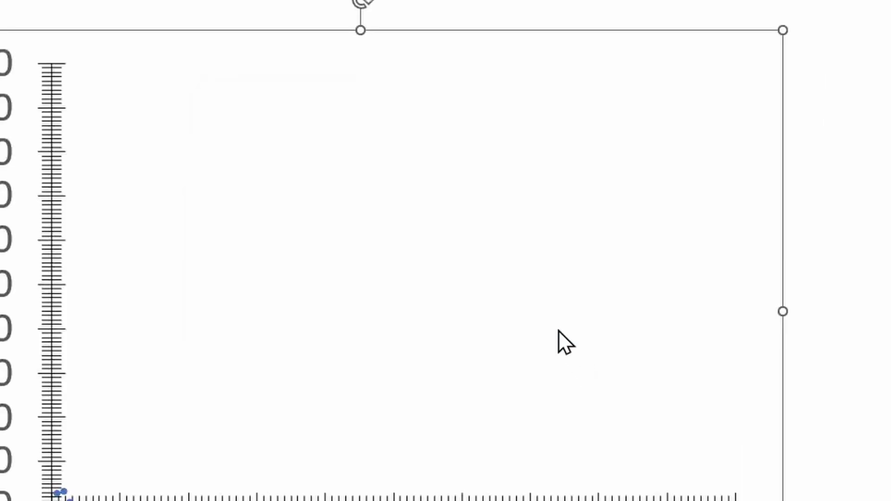
pyautogui.hotkey('ctrl', 'shift', 'g')
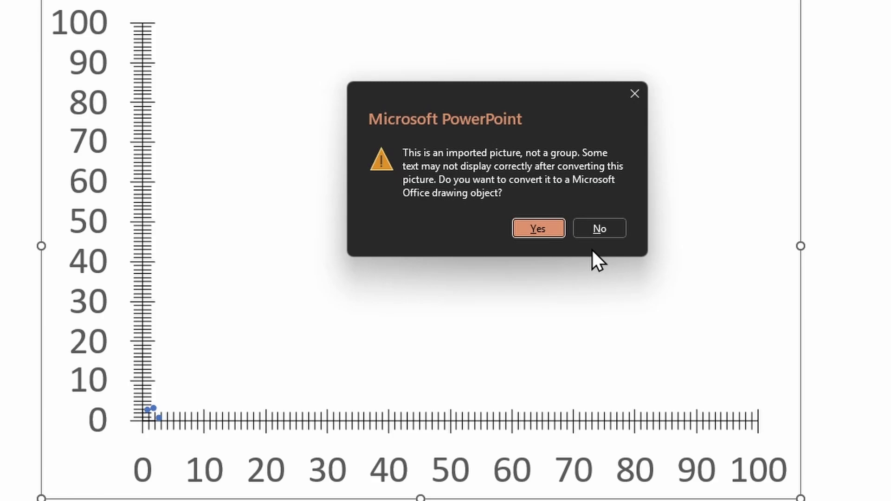
pyautogui.click(531, 226)
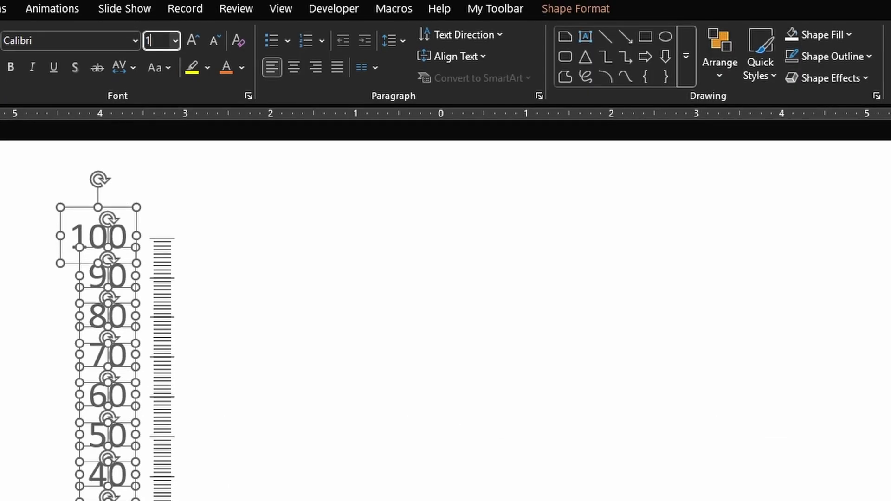
# Step: Set the axis labels to 18 pt, right-align them, and position the 100 and 0 labels at the ruler ends
pyautogui.press('Return')
pyautogui.press('Escape')
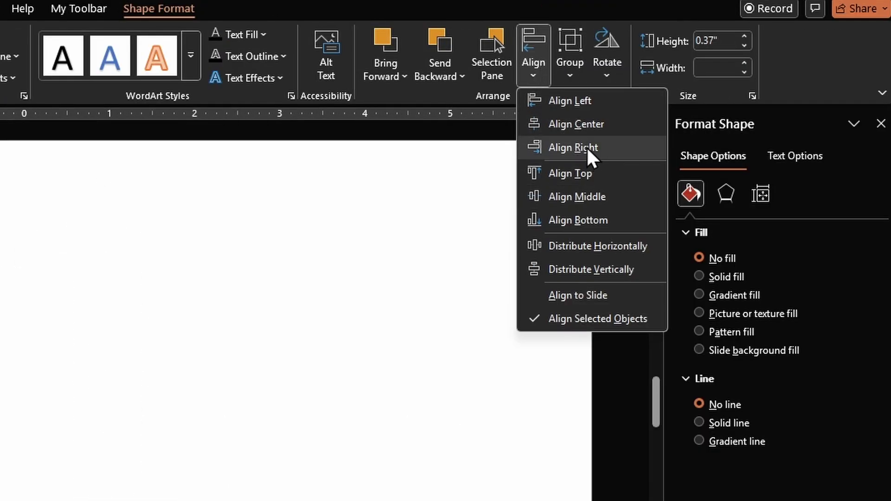
pyautogui.click(565, 149)
pyautogui.click(292, 44)
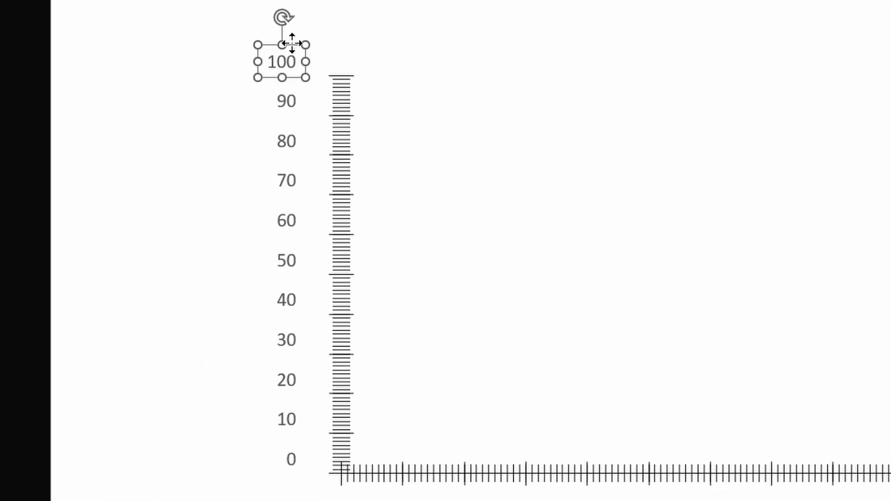
pyautogui.moveTo(291, 44); pyautogui.dragTo(292, 58)
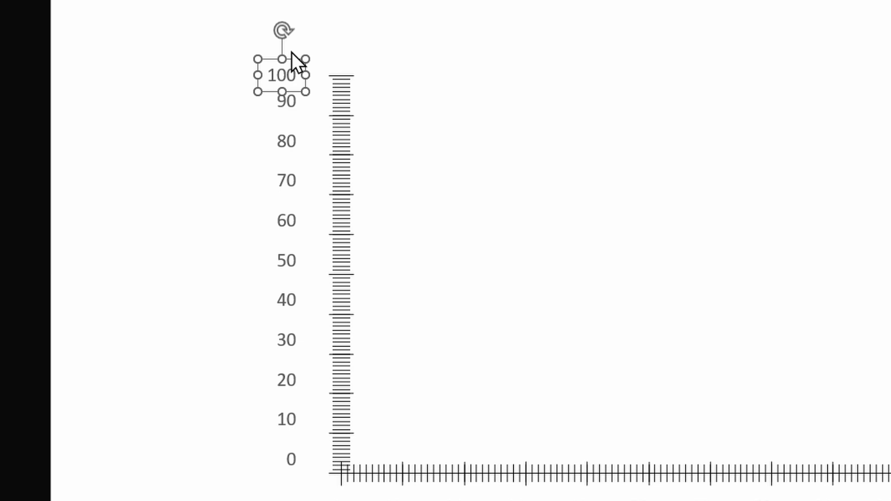
pyautogui.moveTo(294, 439); pyautogui.dragTo(294, 453)
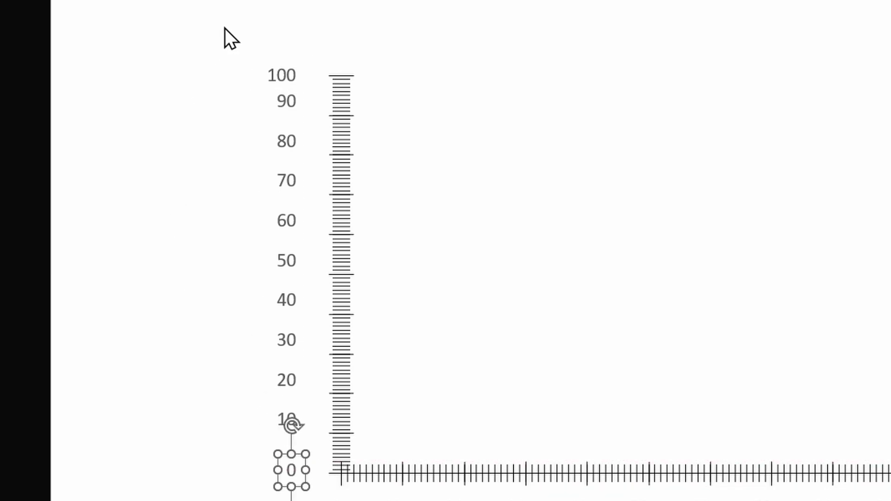
# Step: Distribute the vertical axis labels vertically and the horizontal axis labels horizontally
pyautogui.moveTo(224, 27); pyautogui.dragTo(323, 494)
pyautogui.click(767, 55)
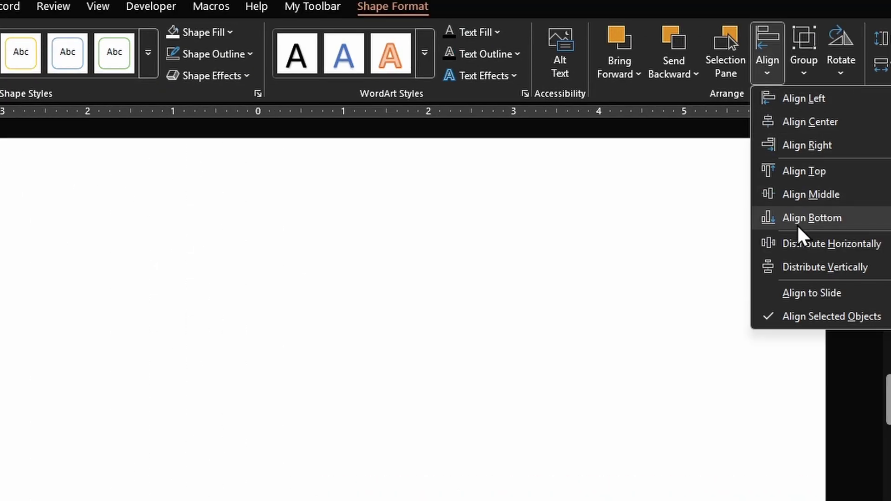
pyautogui.click(801, 263)
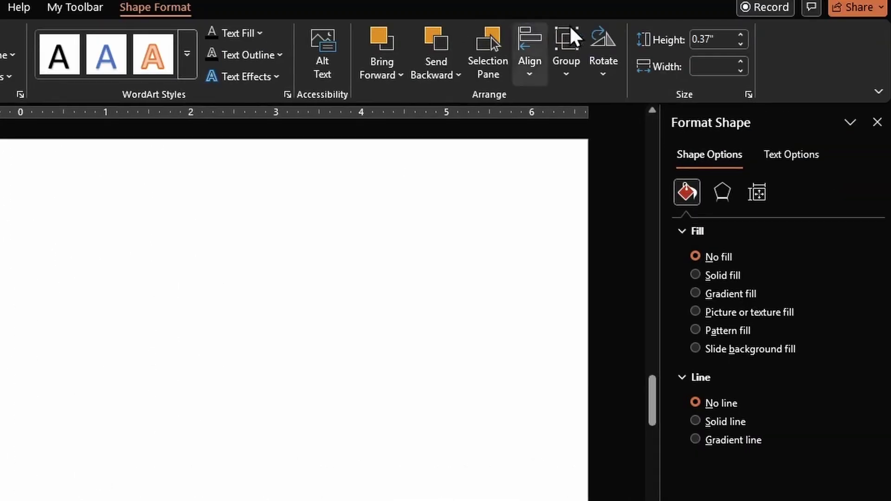
pyautogui.click(530, 70)
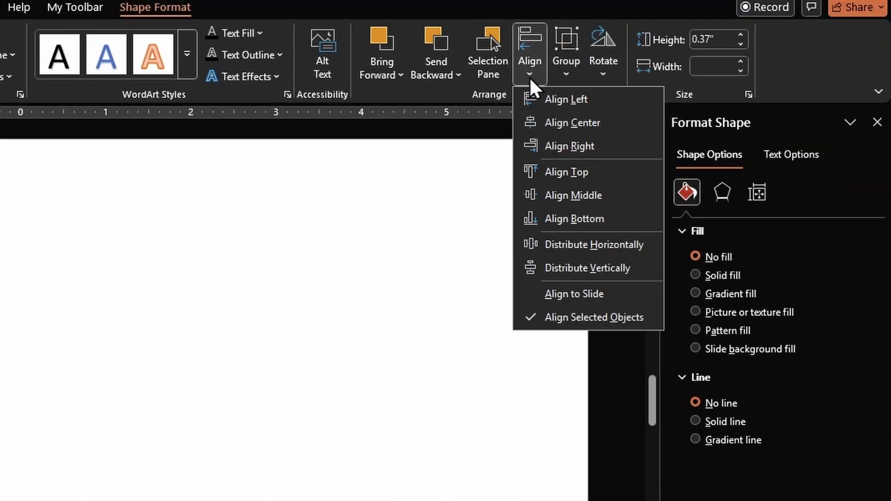
pyautogui.click(595, 246)
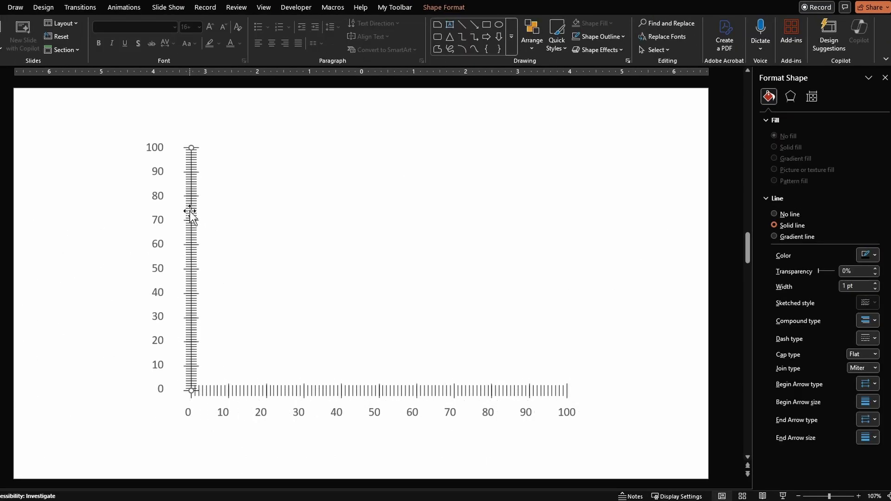
# Step: Duplicate the vertical axis line, rotate it right 90°, and place it along the x-axis ruler
pyautogui.hotkey('ctrl', 'd')
pyautogui.click(433, 7)
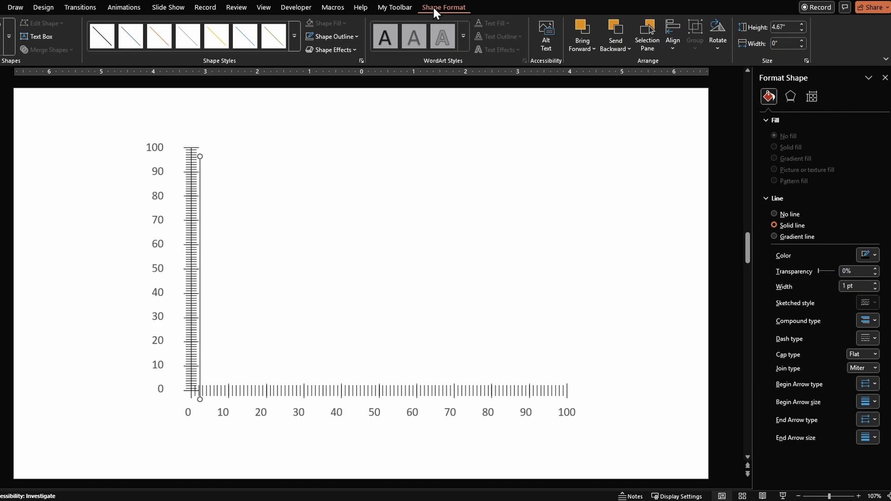
pyautogui.click(710, 48)
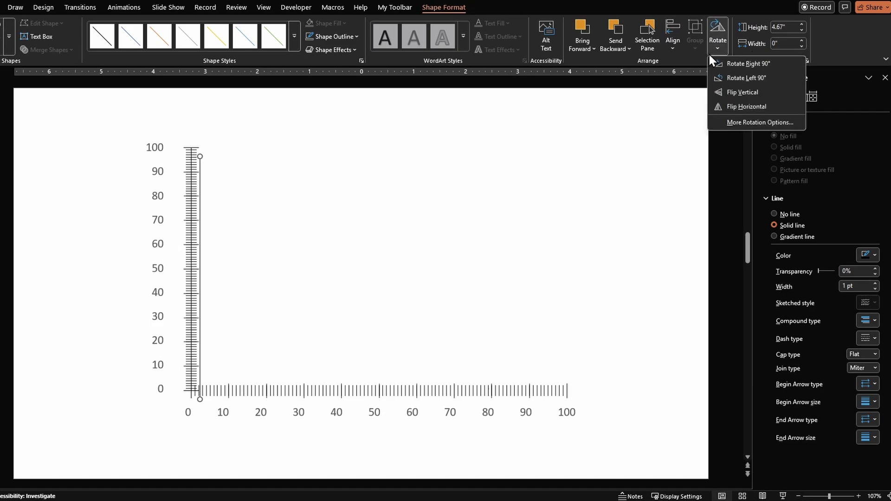
pyautogui.click(730, 66)
pyautogui.moveTo(282, 277); pyautogui.dragTo(382, 387)
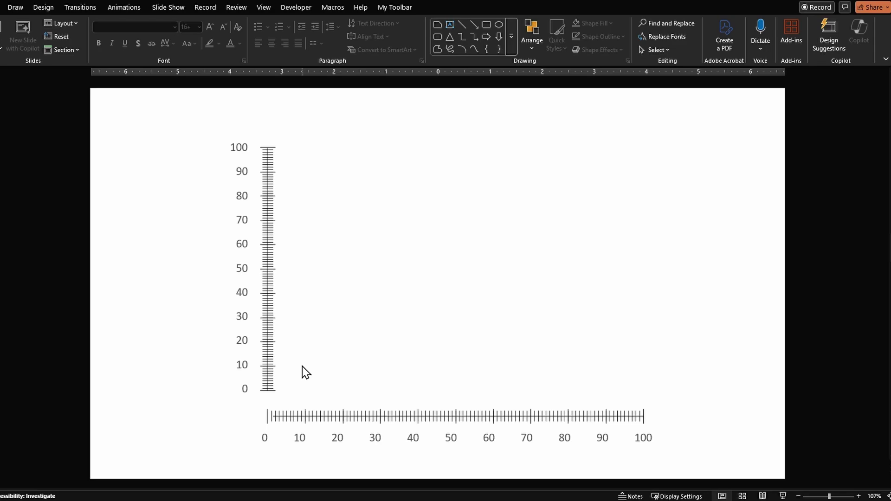
# Step: Go to the example slide with the Product A, B and C flags on the Level of Satisfaction ruler
pyautogui.click(0, 277)
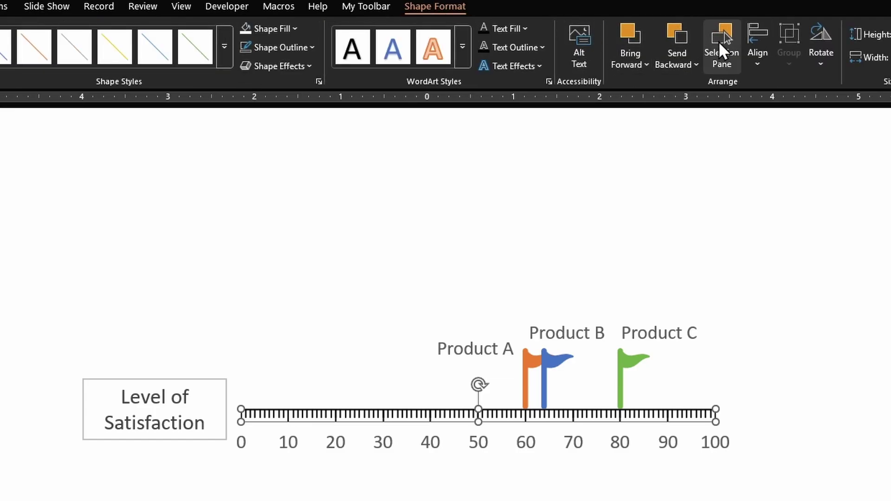
pyautogui.click(293, 44)
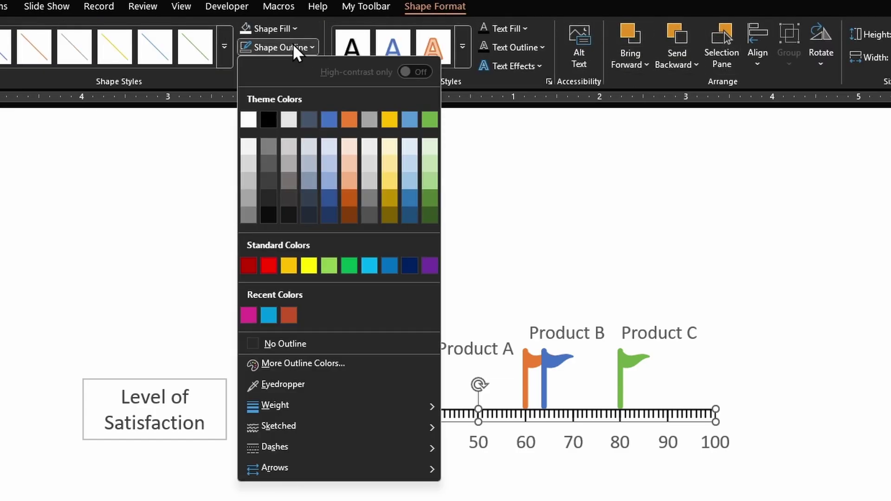
pyautogui.click(348, 119)
pyautogui.click(676, 492)
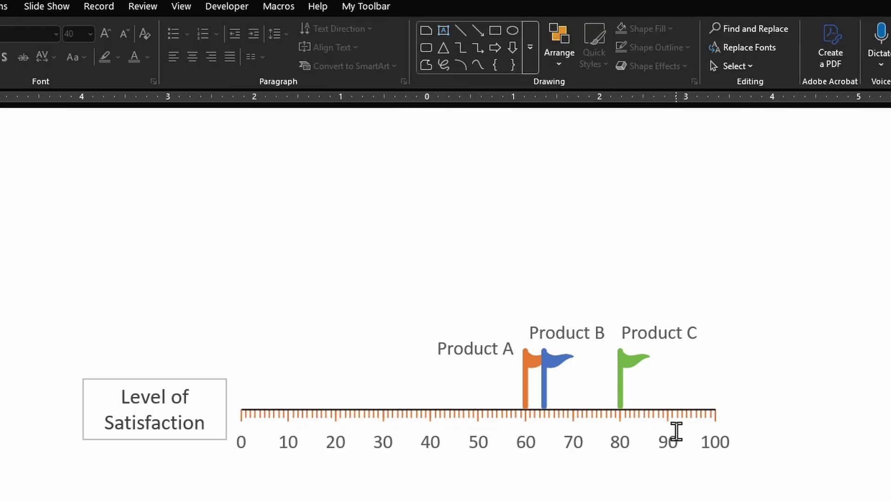
pyautogui.hotkey('ctrl', 'z')
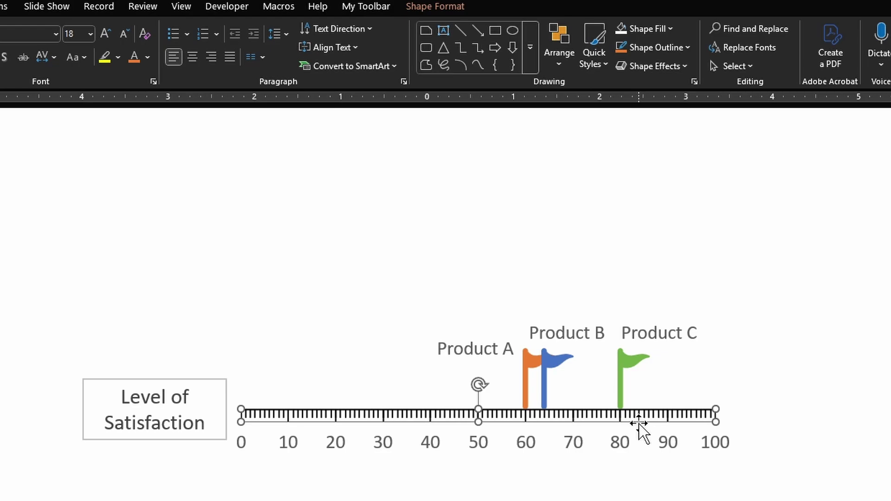
pyautogui.press('Escape')
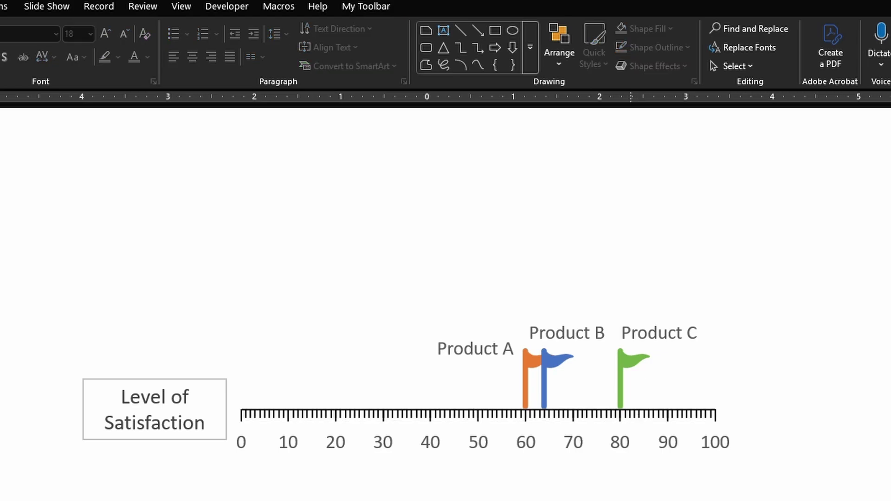